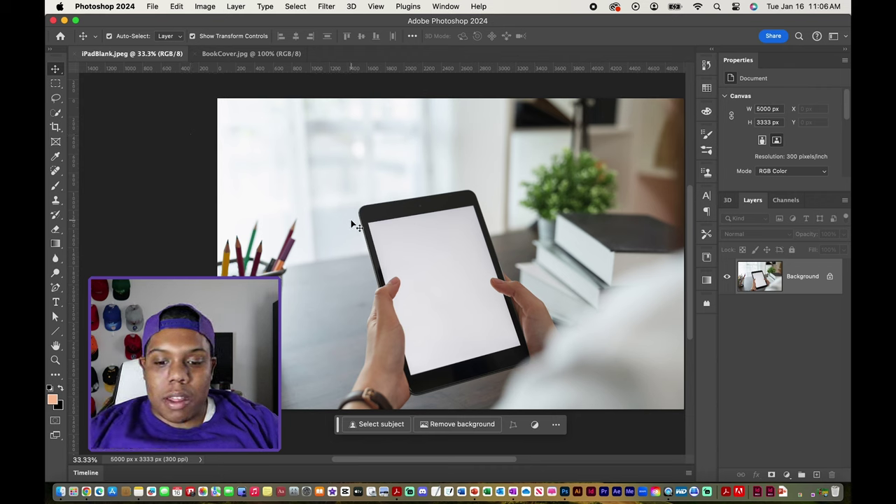
# Step: Glance over the book cover image, then return to the iPad desk photo
pyautogui.click(273, 57)
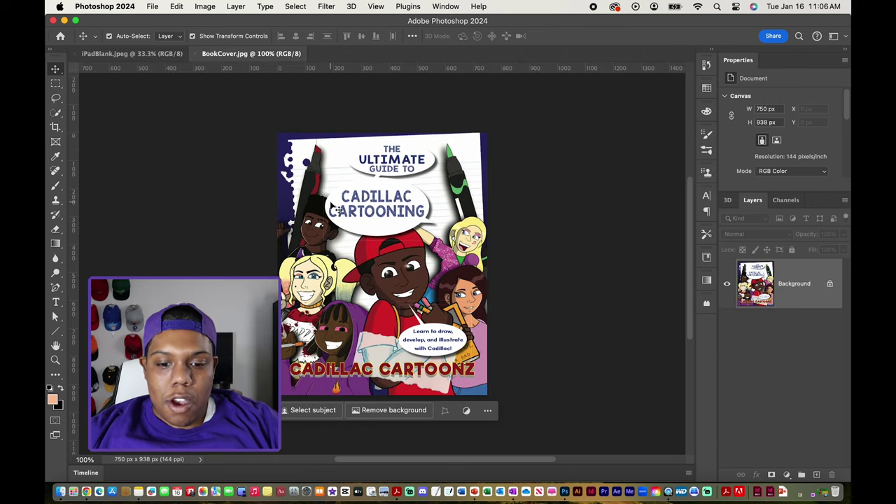
pyautogui.hscroll(-3, 532, 260)
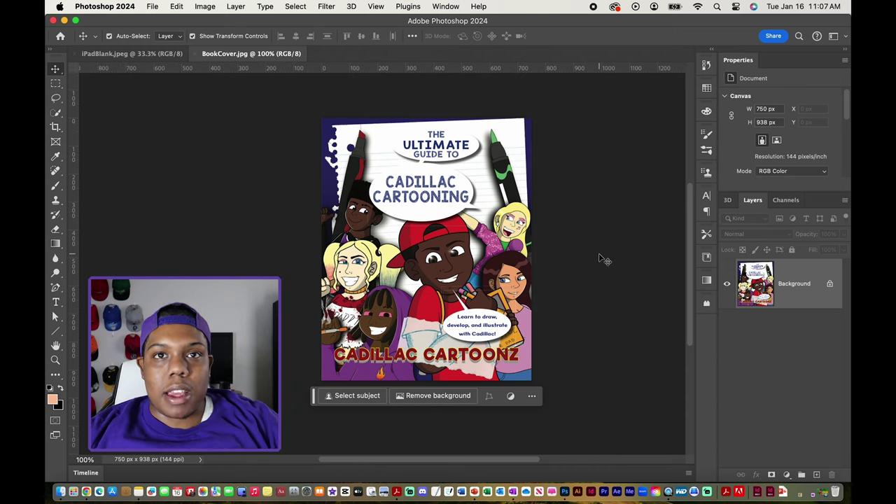
pyautogui.click(151, 58)
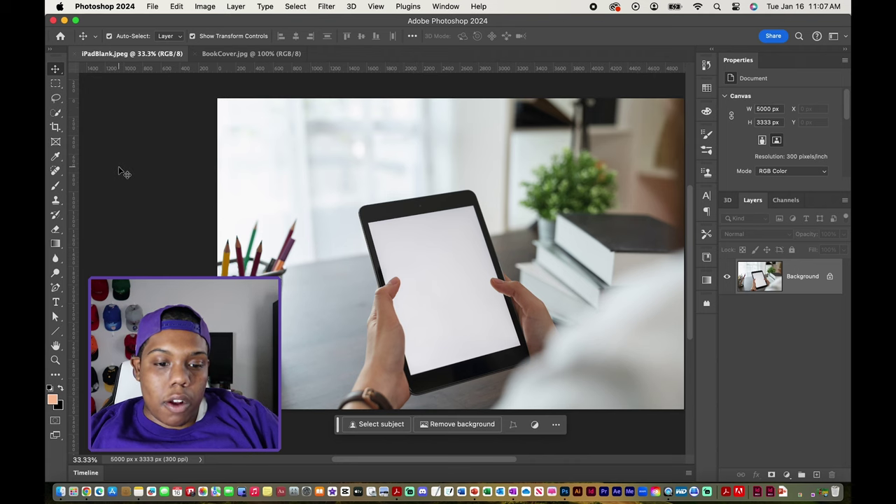
# Step: Select the blank iPad screen with the Quick Selection Tool
pyautogui.click(58, 114)
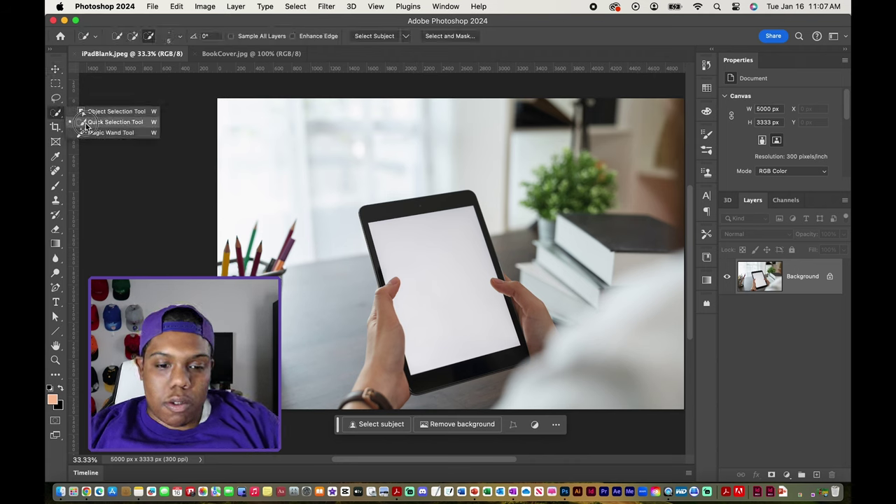
pyautogui.click(86, 124)
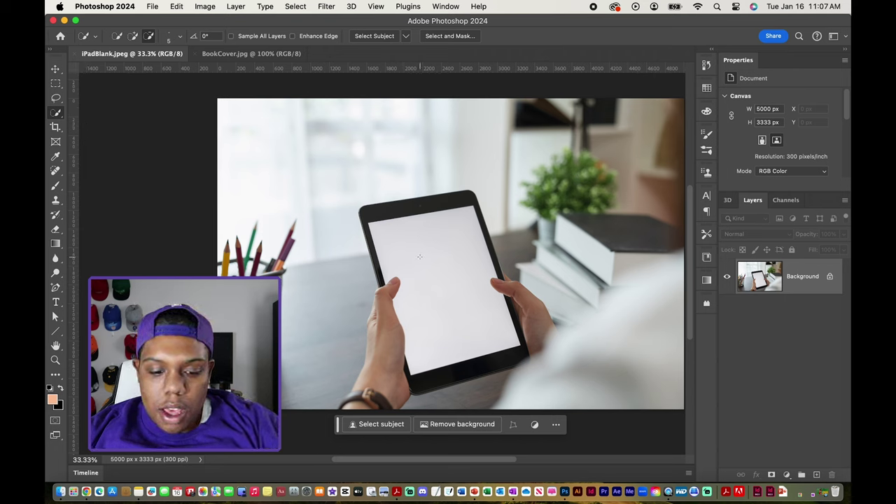
pyautogui.moveTo(403, 250); pyautogui.dragTo(422, 263)
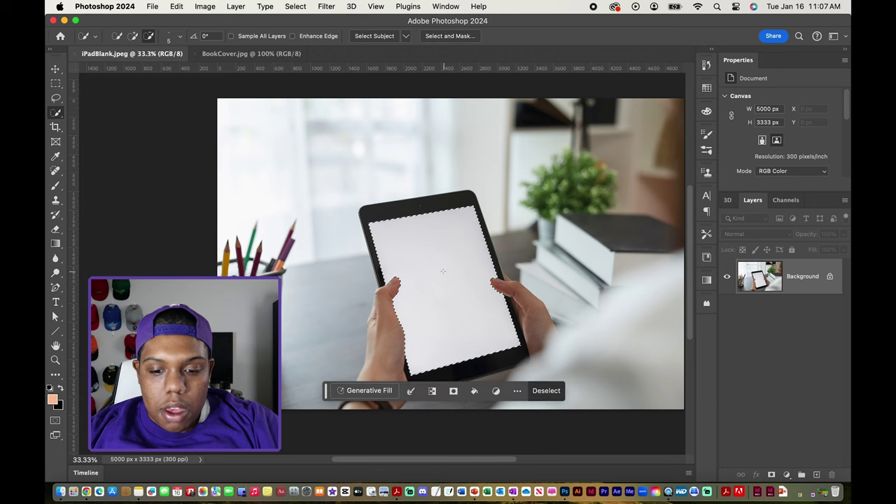
pyautogui.scroll(1, 471, 296)
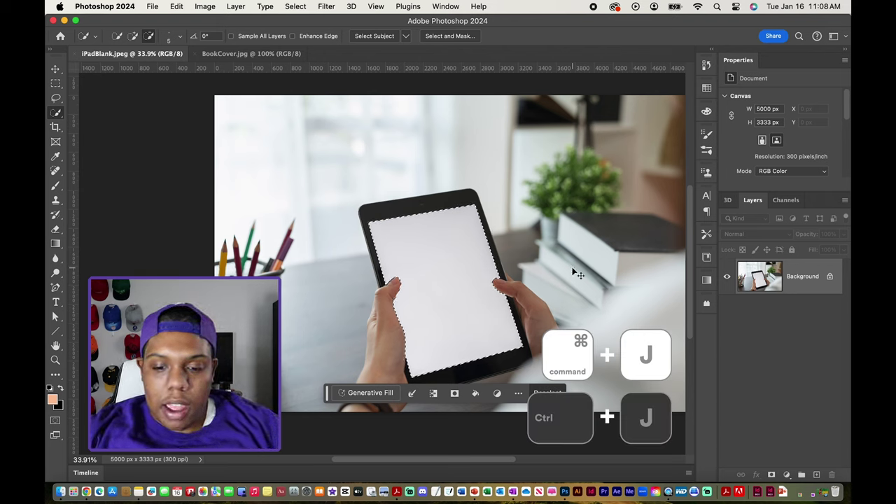
# Step: Duplicate the selected screen to its own layer and clip a new empty Layer 2 to it
pyautogui.press('super+j')
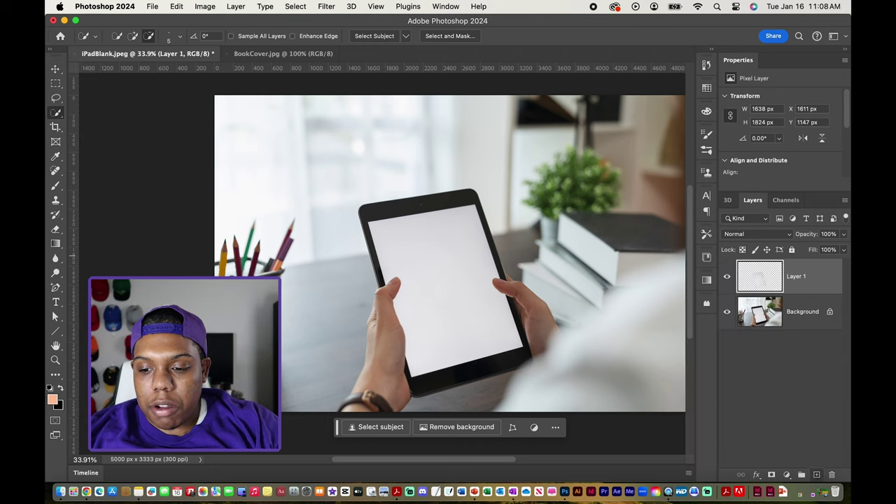
pyautogui.click(817, 476)
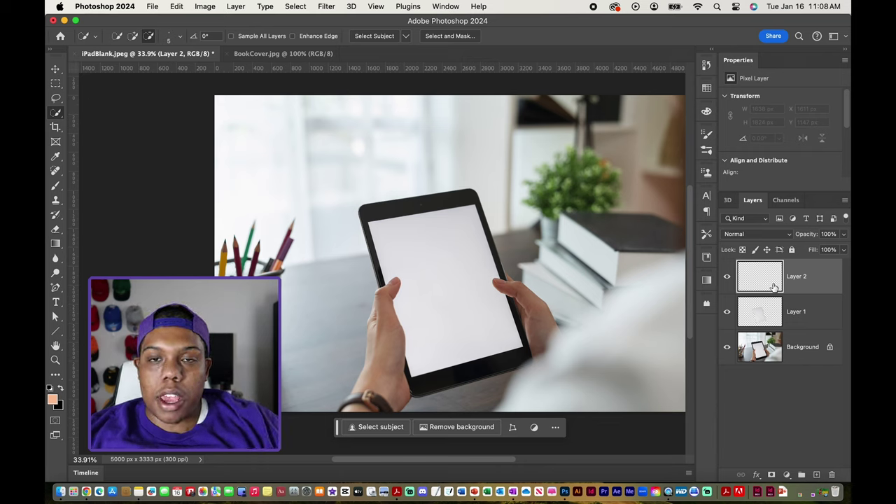
pyautogui.rightClick(812, 283)
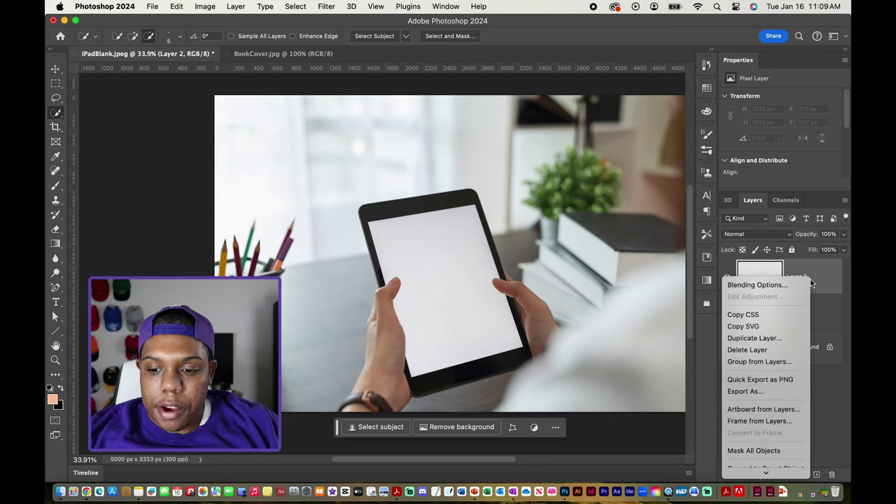
pyautogui.scroll(-5, 796, 302)
pyautogui.scroll(-2, 795, 305)
pyautogui.scroll(-1, 795, 307)
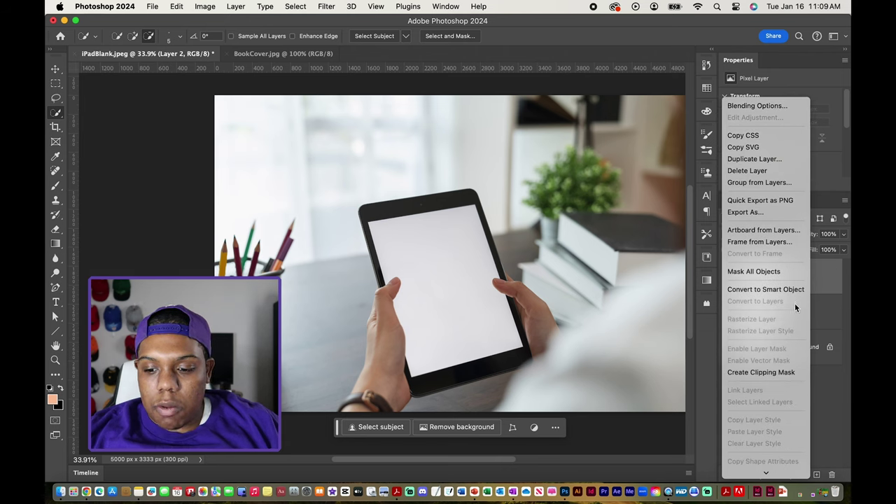
pyautogui.click(781, 372)
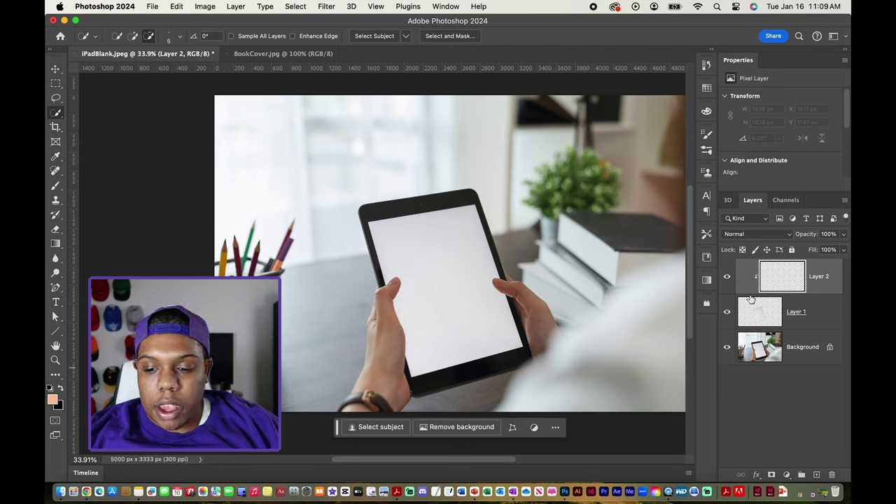
pyautogui.press('b')
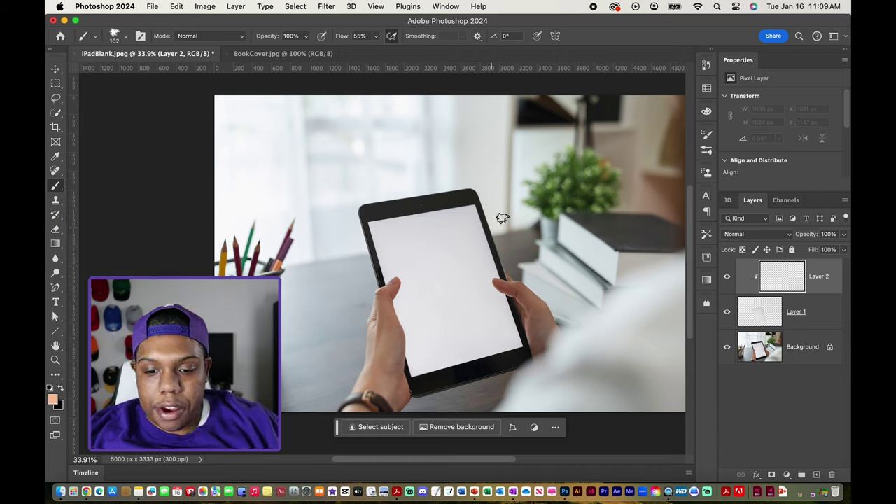
pyautogui.moveTo(383, 277); pyautogui.dragTo(480, 222)
pyautogui.moveTo(394, 287); pyautogui.dragTo(494, 261)
pyautogui.moveTo(395, 308); pyautogui.dragTo(498, 275)
pyautogui.moveTo(400, 323); pyautogui.dragTo(511, 313)
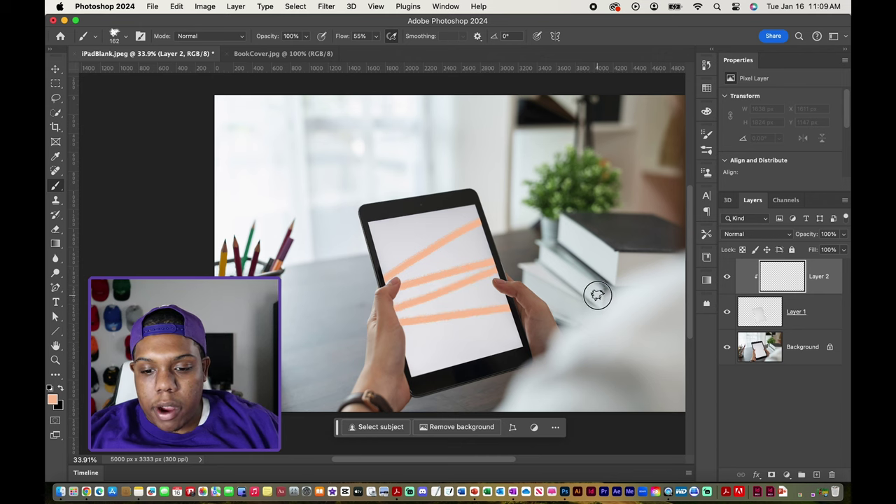
pyautogui.moveTo(357, 335)
pyautogui.mouseDown()
pyautogui.moveTo(590, 252)
pyautogui.moveTo(310, 315)
pyautogui.moveTo(621, 224)
pyautogui.moveTo(316, 280)
pyautogui.mouseUp()
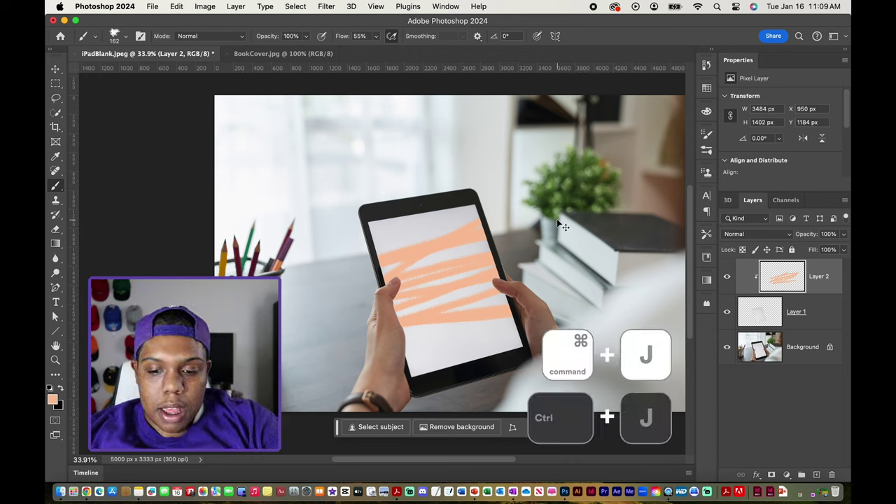
pyautogui.press('super+z')
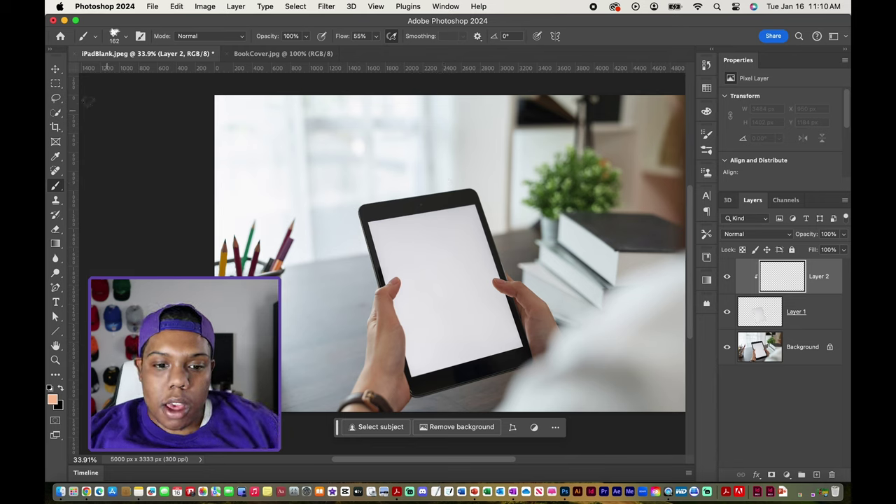
# Step: With the Move tool active and Layer 2 deselected, bring up the BookCover.jpg document
pyautogui.click(57, 70)
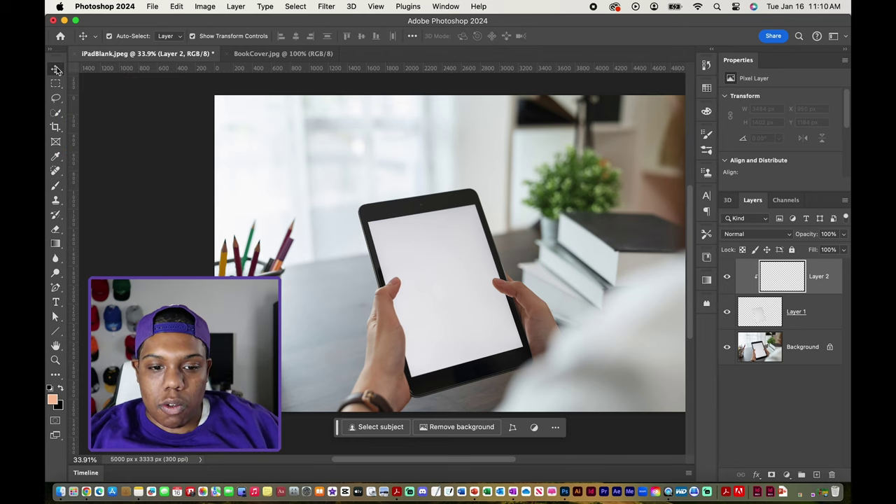
pyautogui.click(141, 136)
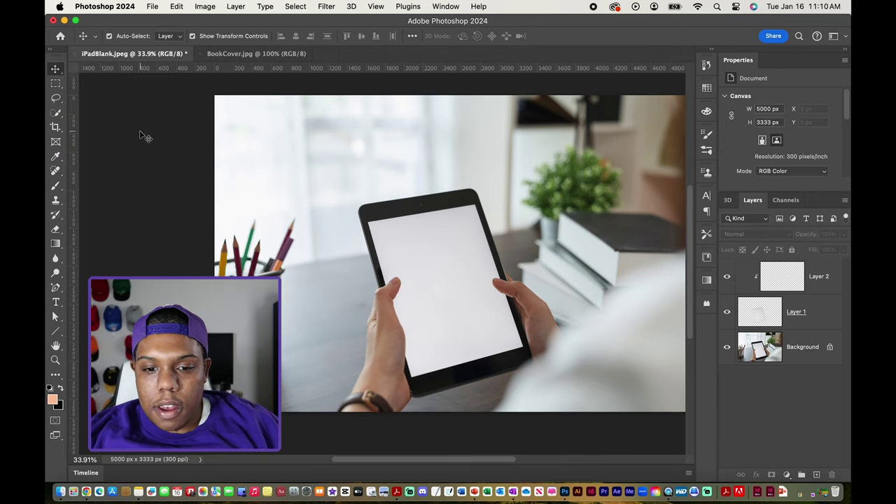
pyautogui.click(238, 55)
pyautogui.scroll(2, 326, 208)
pyautogui.scroll(1, 326, 208)
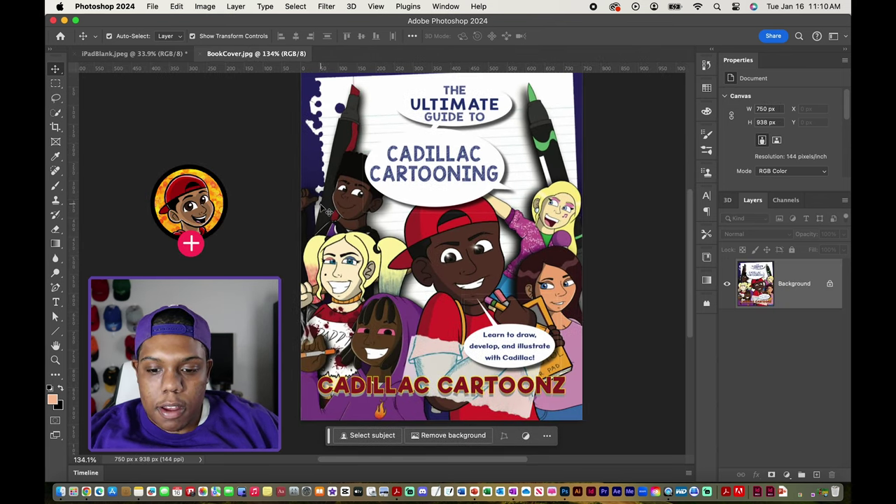
pyautogui.scroll(1, 326, 208)
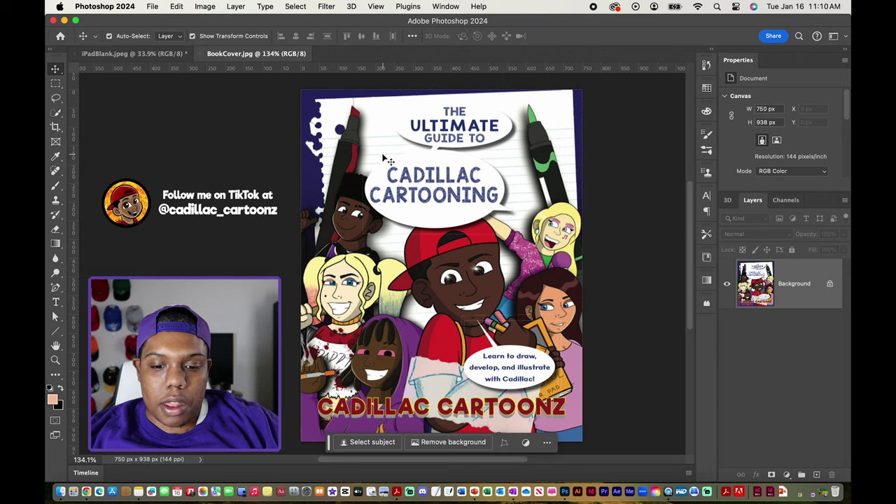
# Step: Select all of the book cover, copy it, and return to iPadBlank.jpeg
pyautogui.press('super+a')
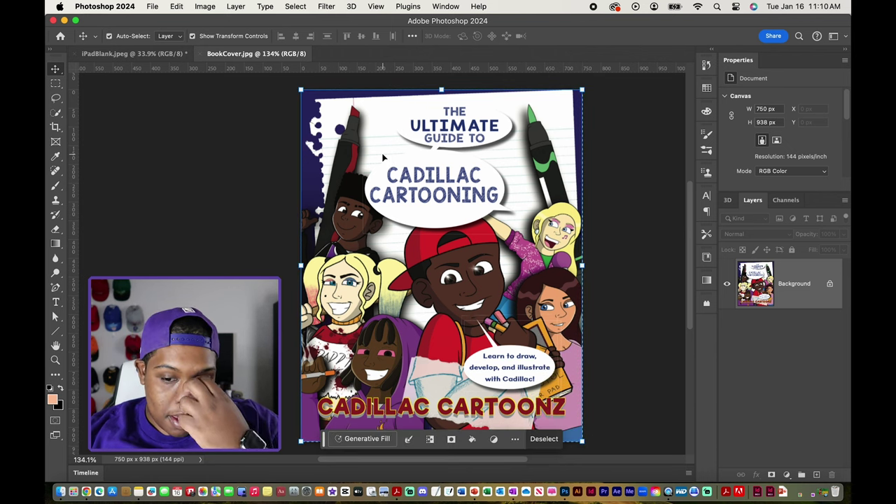
pyautogui.press('super+c')
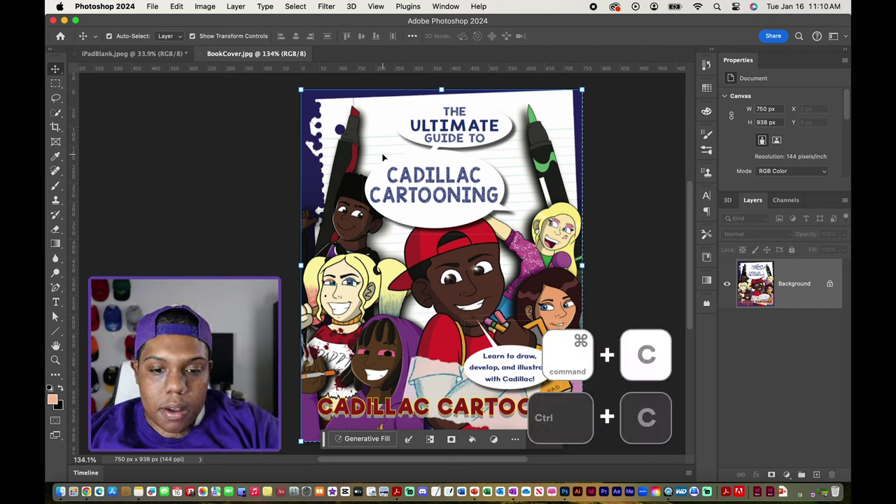
pyautogui.click(161, 54)
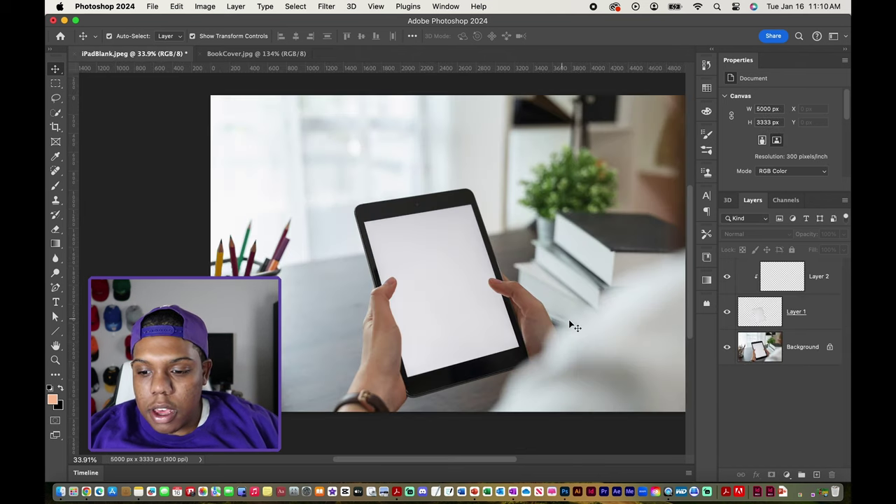
# Step: Run Filter > Vanishing Point on the empty clipped Layer 2
pyautogui.click(820, 277)
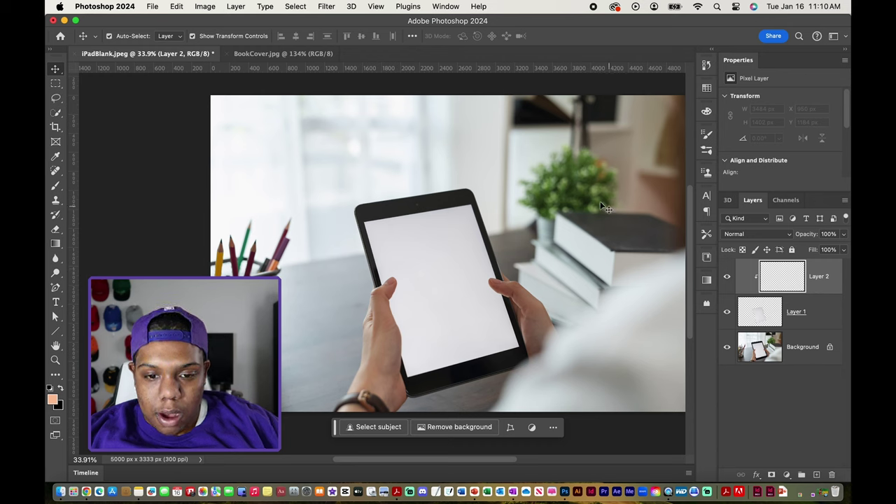
pyautogui.click(326, 7)
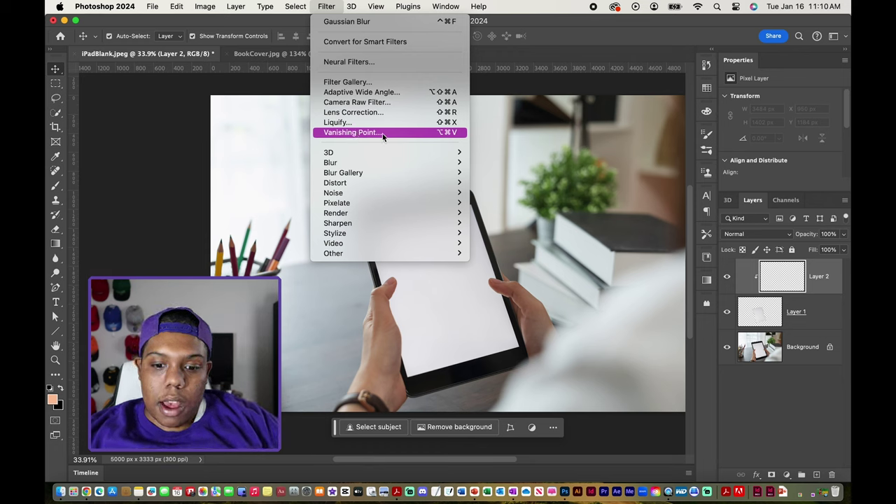
pyautogui.click(382, 135)
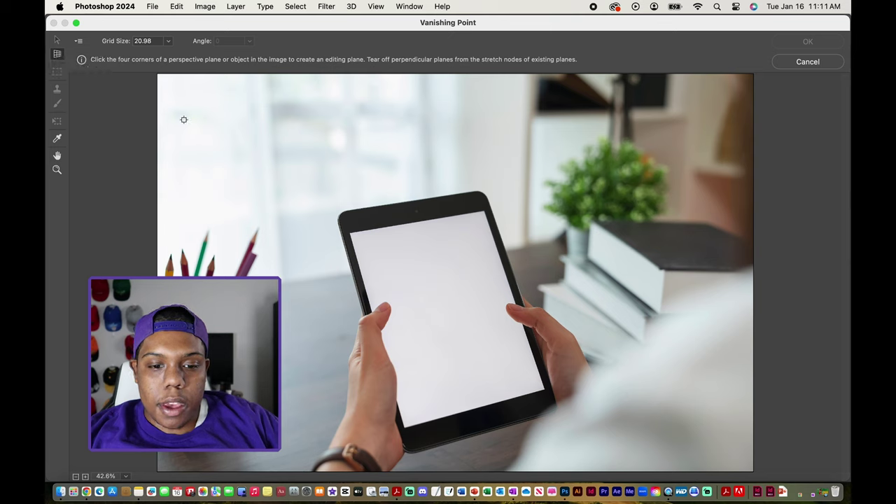
# Step: Place a perspective plane on the iPad screen's corners so the grid covers it
pyautogui.click(243, 126)
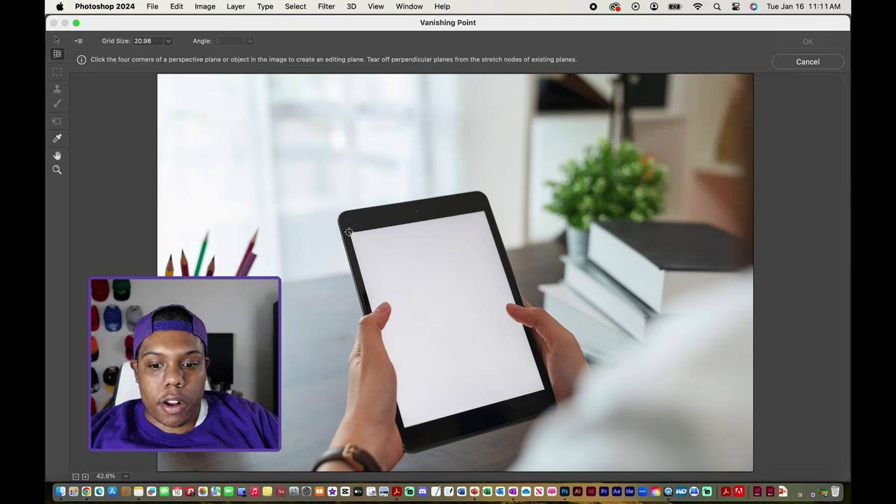
pyautogui.click(347, 232)
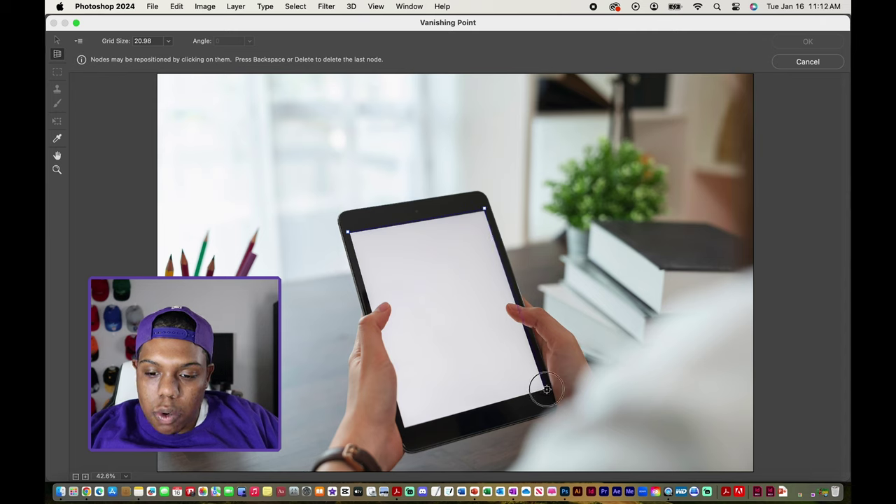
pyautogui.click(546, 389)
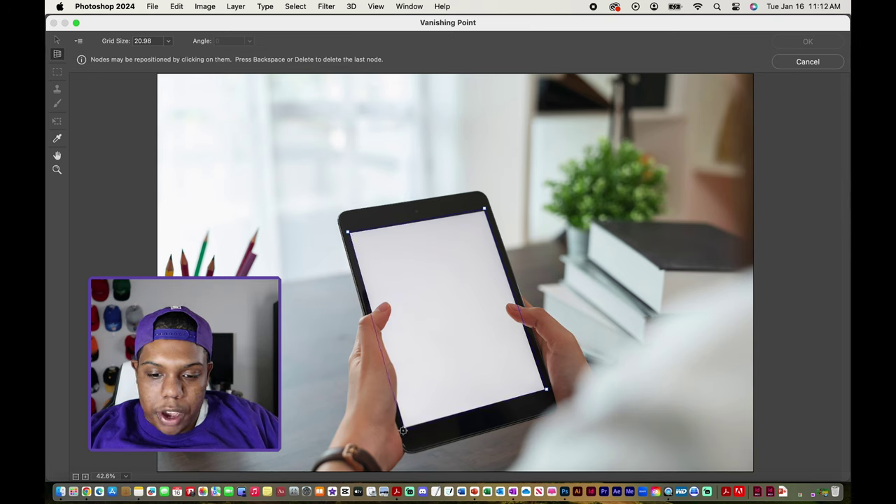
pyautogui.click(403, 429)
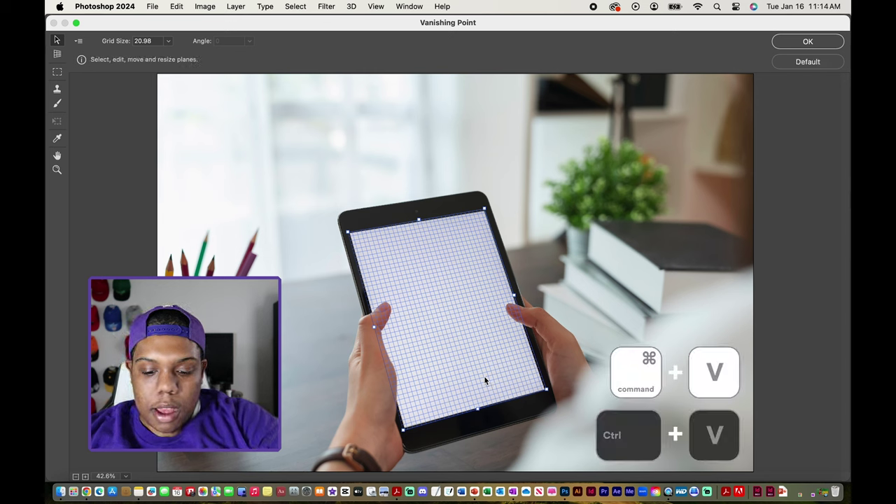
# Step: Paste the book cover and drag it into the perspective plane on the tablet screen
pyautogui.press('super+v')
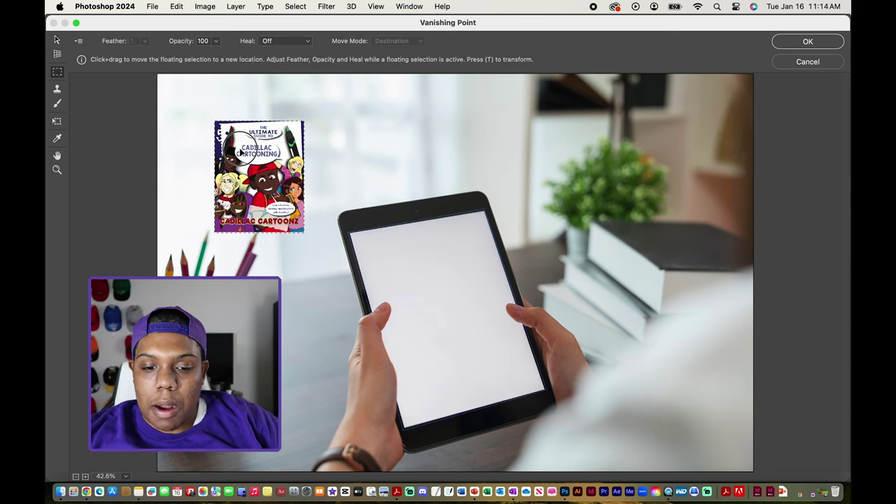
pyautogui.moveTo(240, 152)
pyautogui.mouseDown()
pyautogui.moveTo(322, 196)
pyautogui.moveTo(410, 273)
pyautogui.mouseUp()
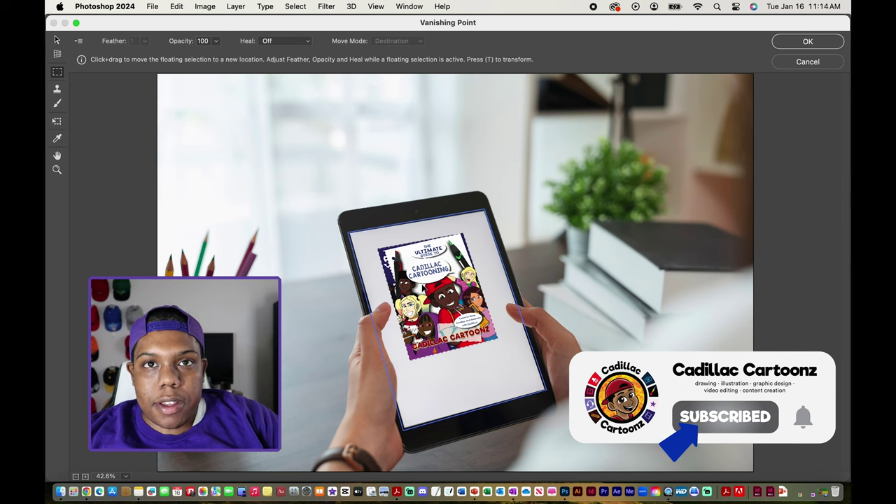
pyautogui.press('super+d')
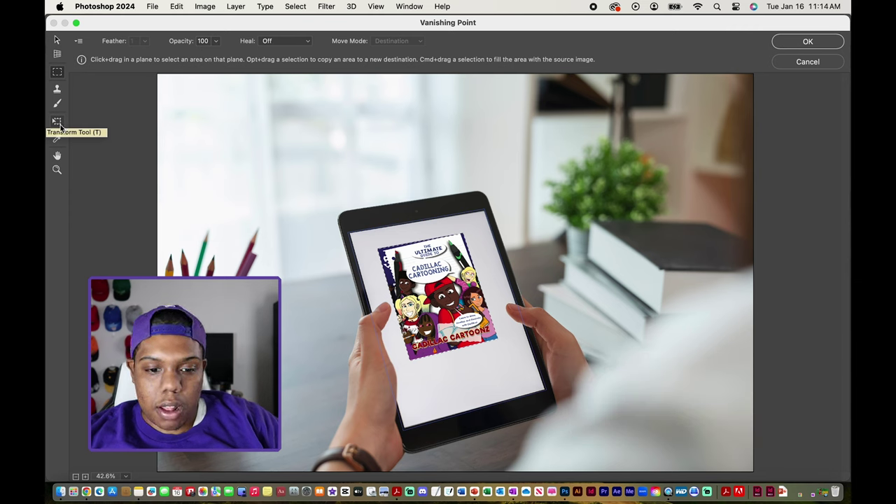
# Step: Transform the cover so its top, sides and bottom reach the screen edges
pyautogui.click(58, 122)
pyautogui.moveTo(379, 249); pyautogui.dragTo(347, 229)
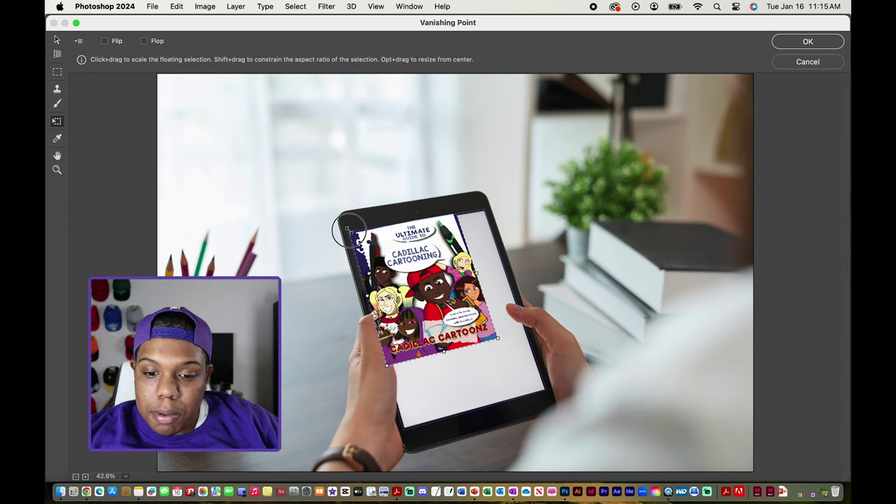
pyautogui.moveTo(476, 273); pyautogui.dragTo(505, 273)
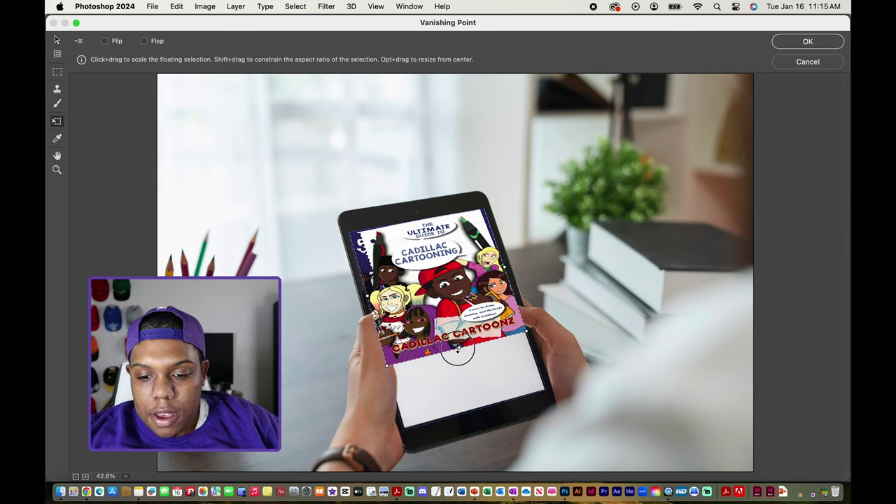
pyautogui.moveTo(457, 348); pyautogui.dragTo(496, 409)
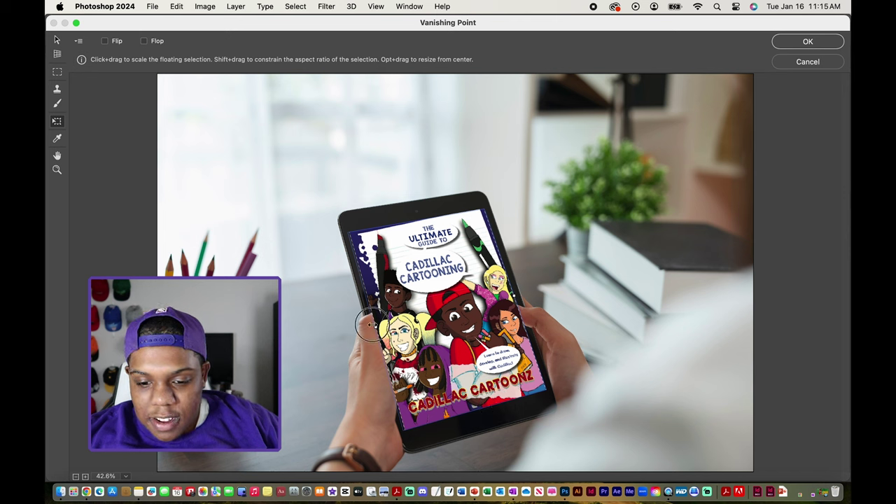
pyautogui.moveTo(368, 326); pyautogui.dragTo(363, 325)
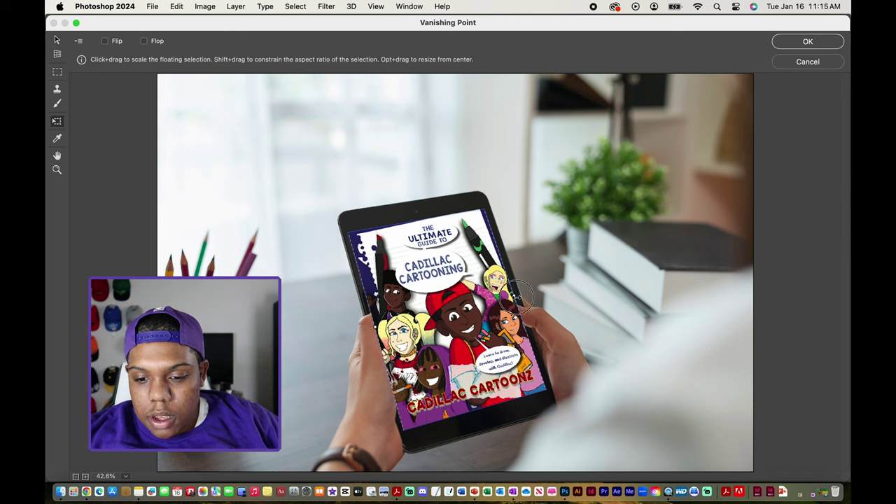
pyautogui.moveTo(521, 298); pyautogui.dragTo(525, 297)
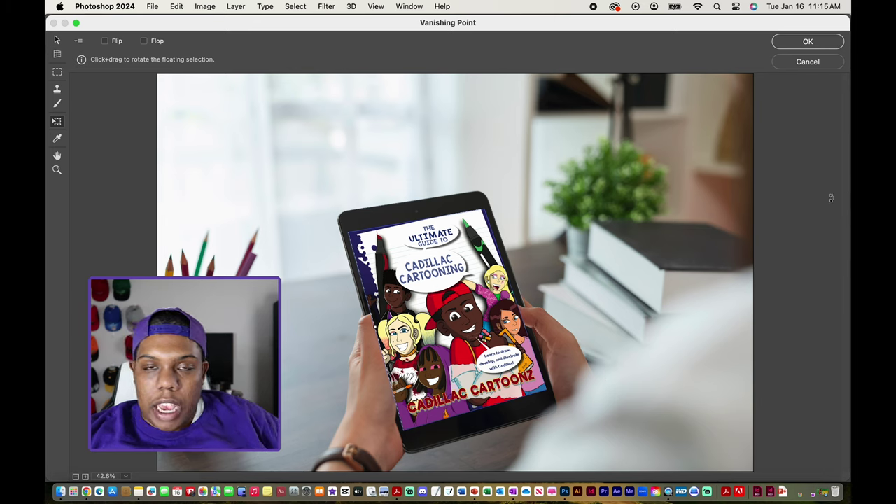
# Step: Apply the Vanishing Point result, then zoom in and out to inspect the placed cover
pyautogui.click(807, 42)
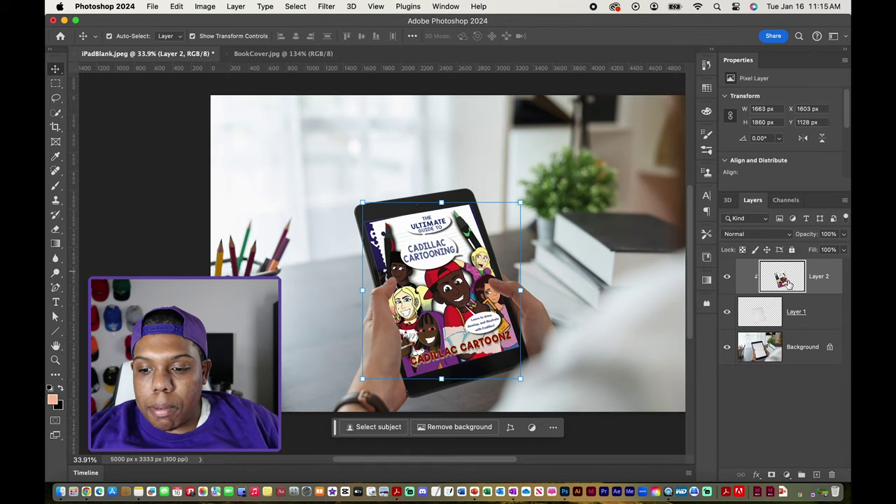
pyautogui.scroll(5, 486, 383)
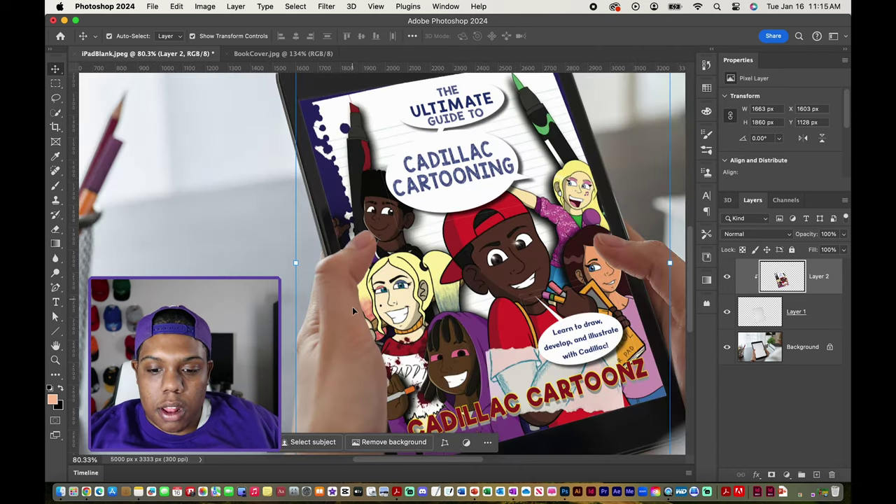
pyautogui.scroll(-4, 381, 344)
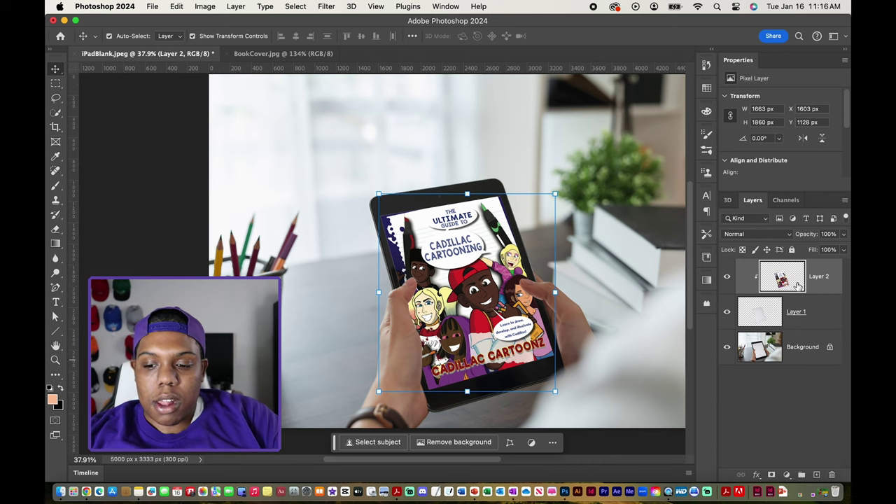
# Step: Preview the cover layer's blend modes, from Darker Color through Difference, then commit Multiply
pyautogui.click(771, 237)
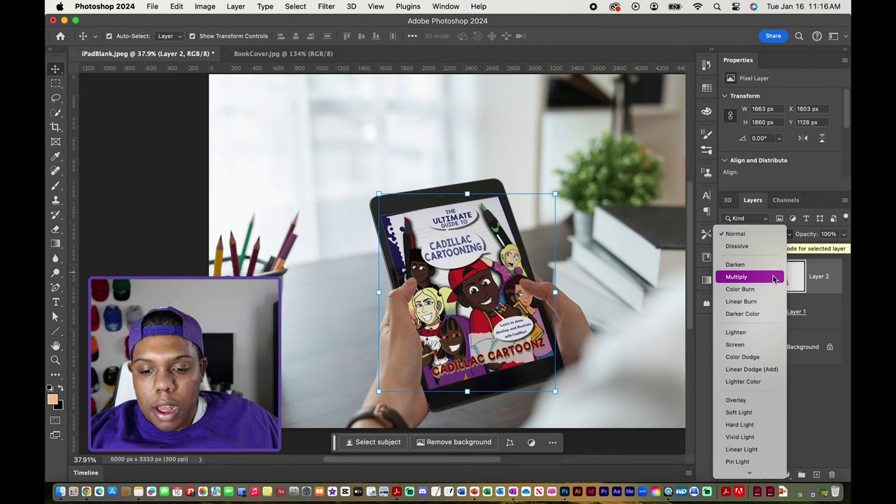
pyautogui.press('Down')
pyautogui.press('Down')
pyautogui.press('Down')
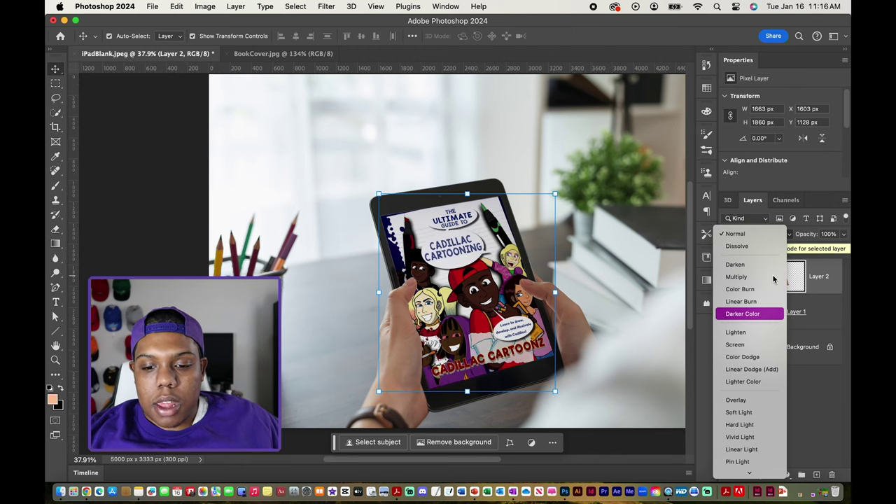
pyautogui.press('Down')
pyautogui.press('Down')
pyautogui.press('Down')
pyautogui.press('Down')
pyautogui.press('Down')
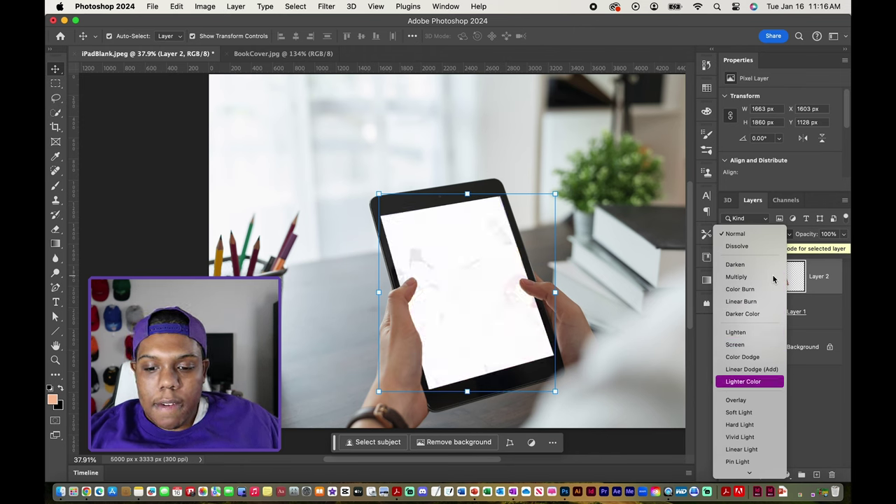
pyautogui.press('Down')
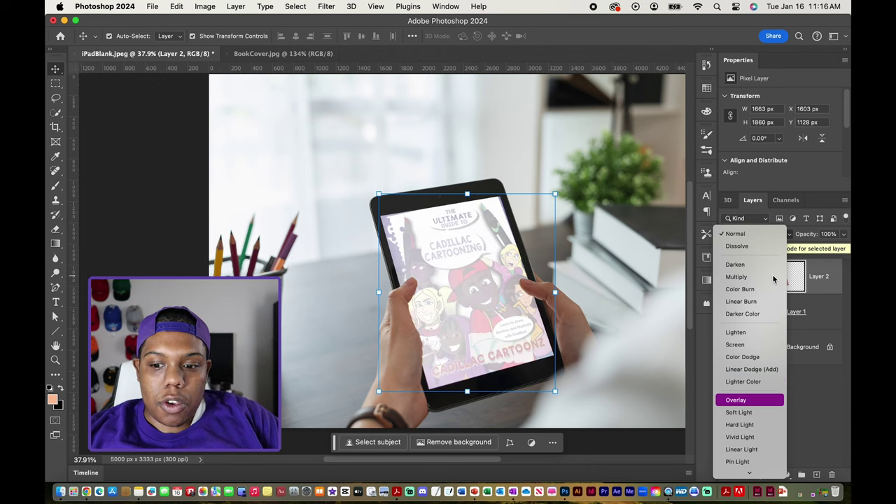
pyautogui.press('Down')
pyautogui.press('Down')
pyautogui.press('Down')
pyautogui.press('Down')
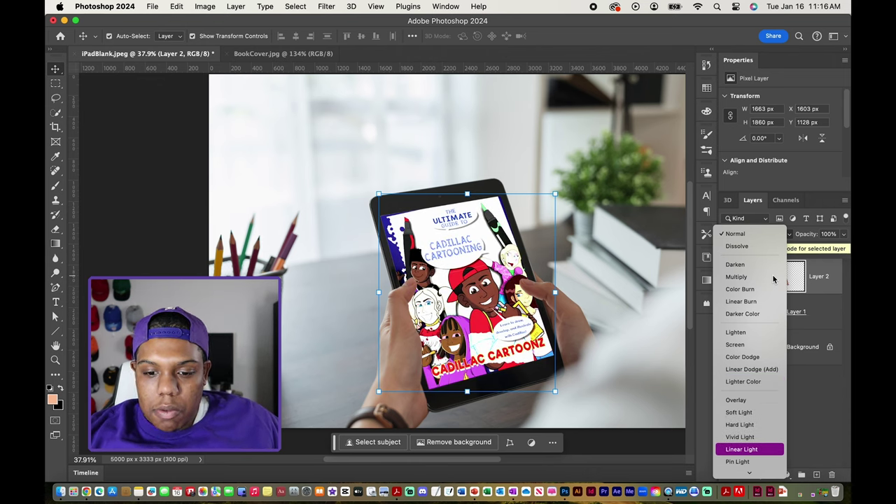
pyautogui.press('Down')
pyautogui.press('Down')
pyautogui.press('Down')
pyautogui.press('Down')
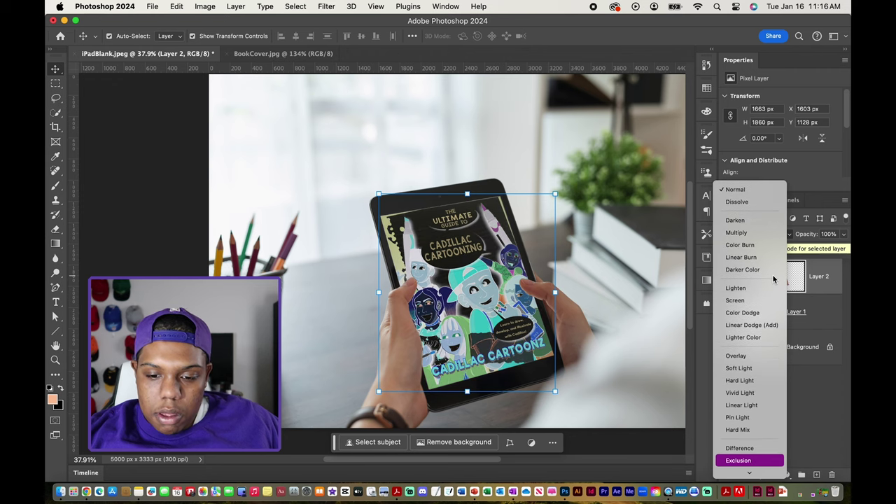
pyautogui.press('Down')
pyautogui.press('Down')
pyautogui.press('Down')
pyautogui.press('Down')
pyautogui.press('Down')
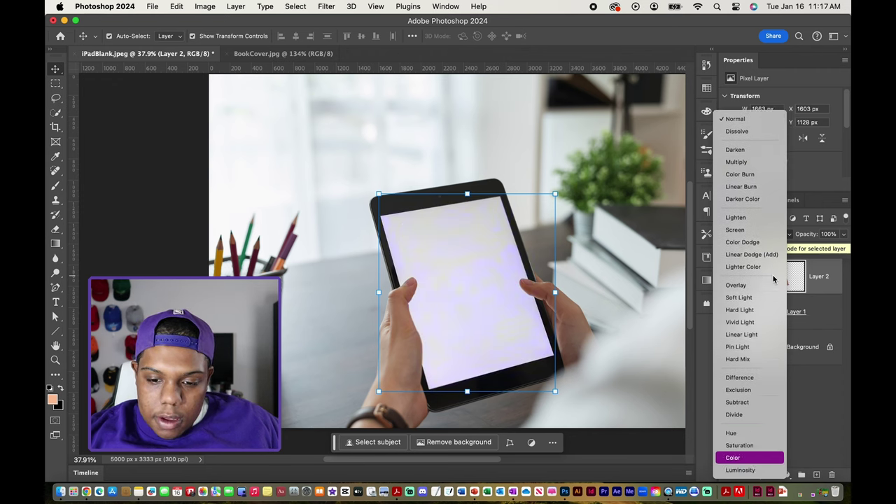
pyautogui.press('Down')
pyautogui.press('Up')
pyautogui.press('Up')
pyautogui.press('Up')
pyautogui.press('Up')
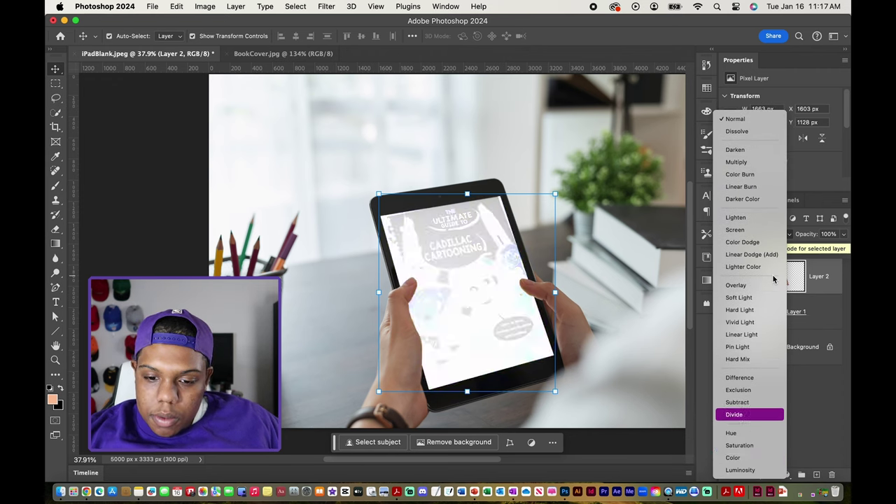
pyautogui.press('Up')
pyautogui.press('Up')
pyautogui.press('Up')
pyautogui.press('Up')
pyautogui.press('Up')
pyautogui.press('Up')
pyautogui.press('Up')
pyautogui.press('Up')
pyautogui.press('Up')
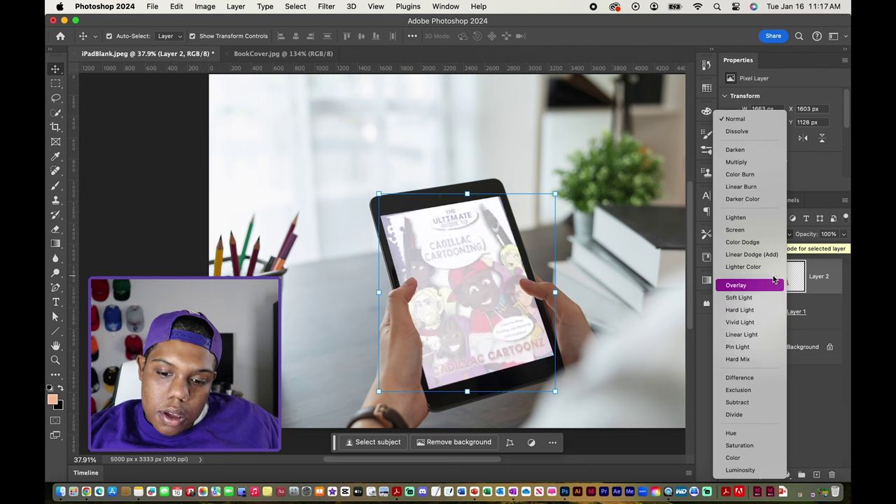
pyautogui.press('Up')
pyautogui.press('Up')
pyautogui.press('Up')
pyautogui.press('Up')
pyautogui.press('Up')
pyautogui.press('Up')
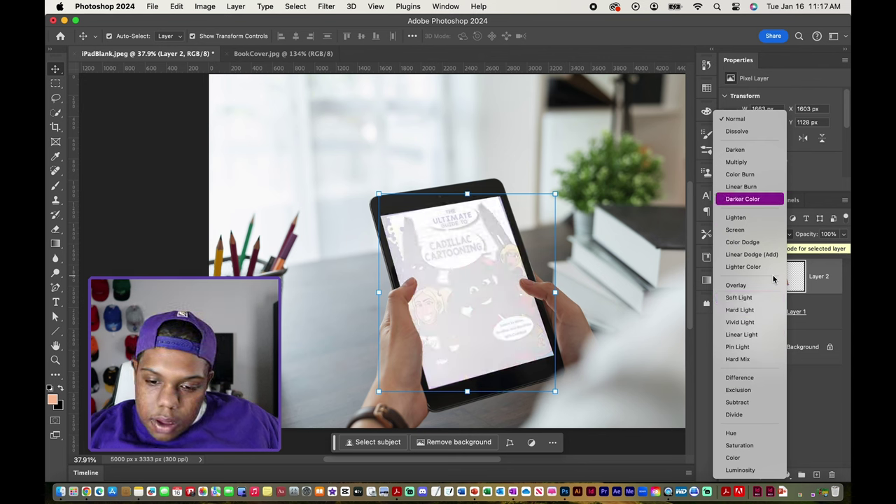
pyautogui.press('Up')
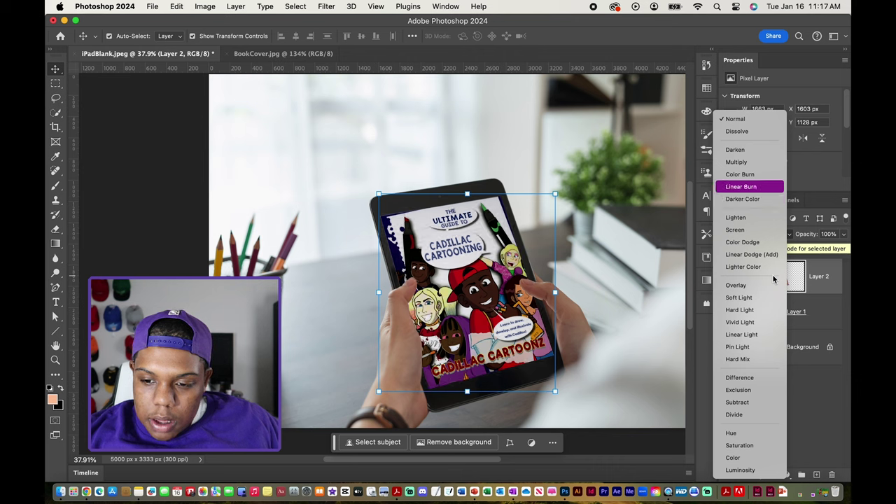
pyautogui.press('Up')
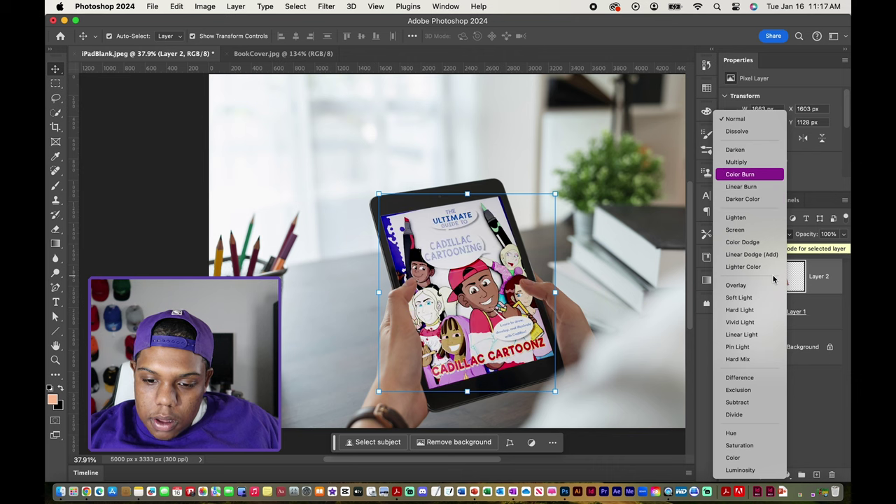
pyautogui.press('Up')
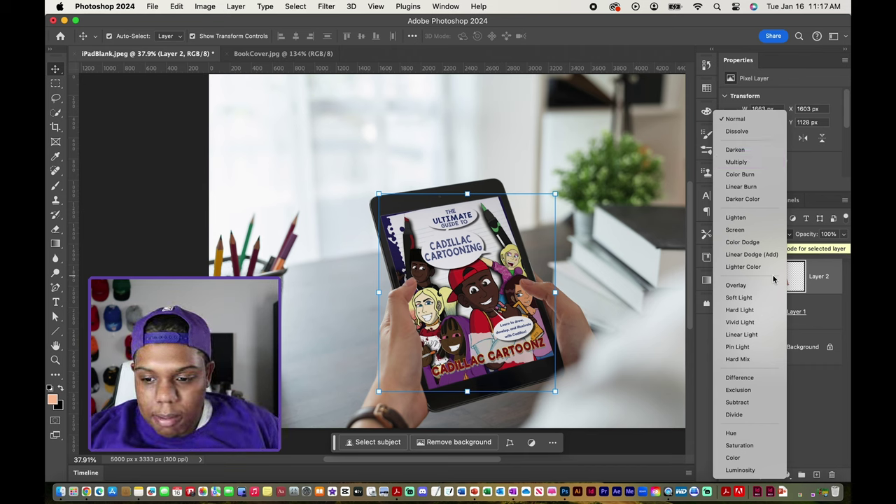
pyautogui.press('Return')
# Step: Set the Layer 1 screen layer to Multiply, then reselect the book cover layer
pyautogui.click(812, 314)
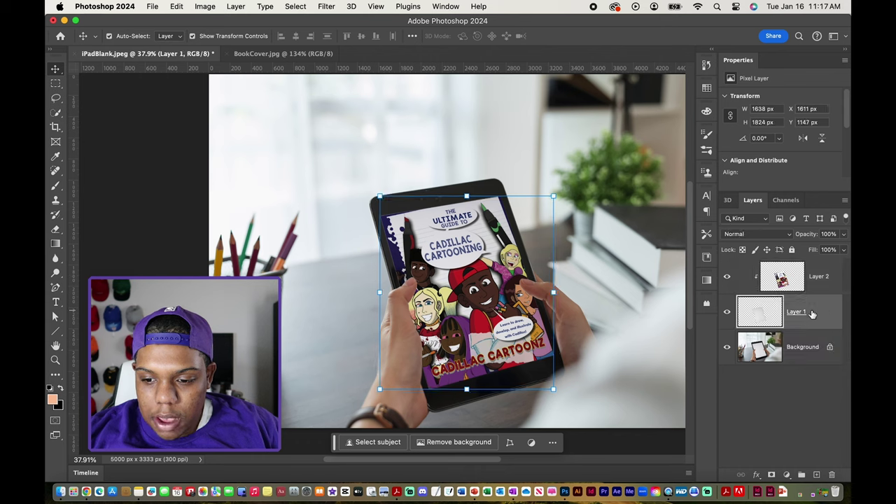
pyautogui.click(768, 235)
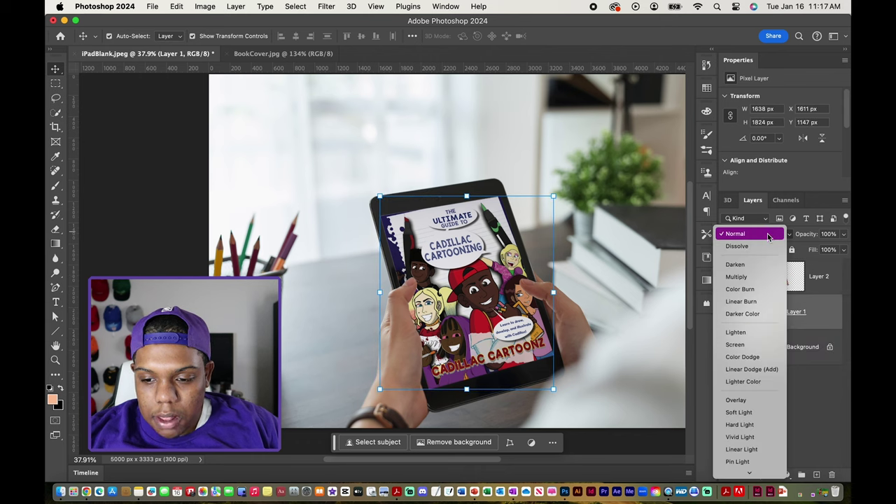
pyautogui.click(756, 280)
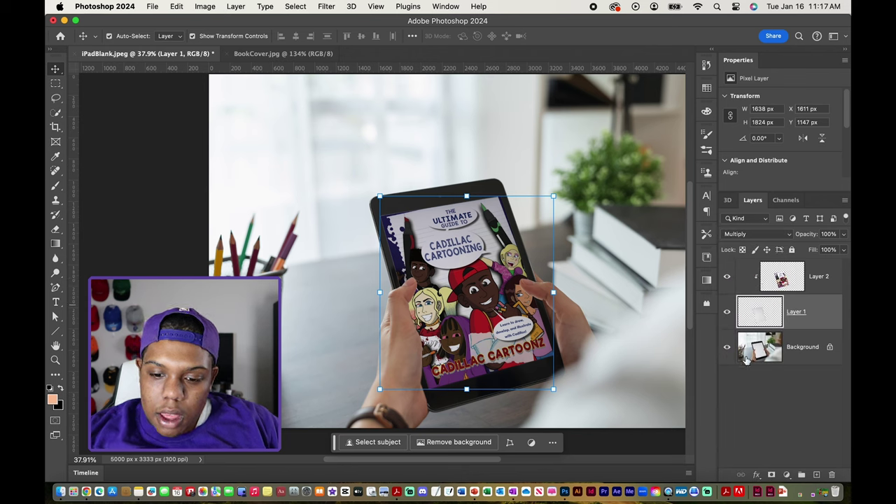
pyautogui.click(784, 382)
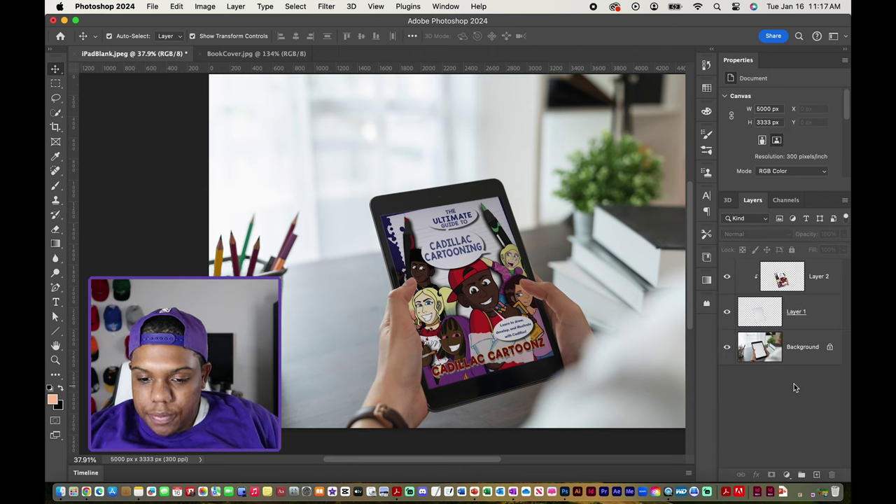
pyautogui.click(798, 278)
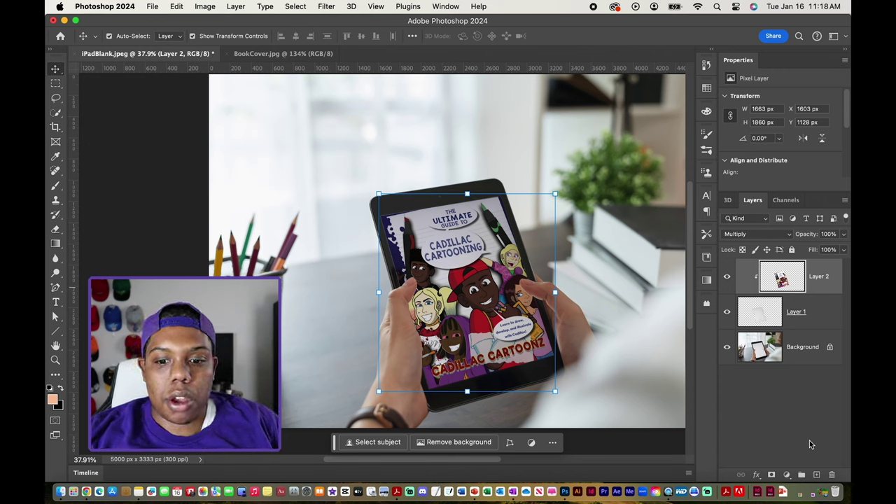
# Step: Add a new Layer 3 above the cover and Alt-click to clip it to the cover layer
pyautogui.click(816, 474)
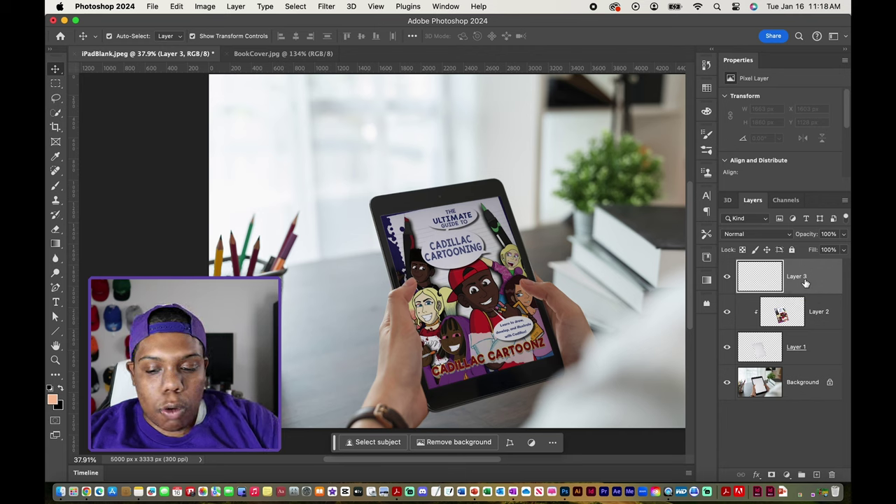
pyautogui.press('alt')
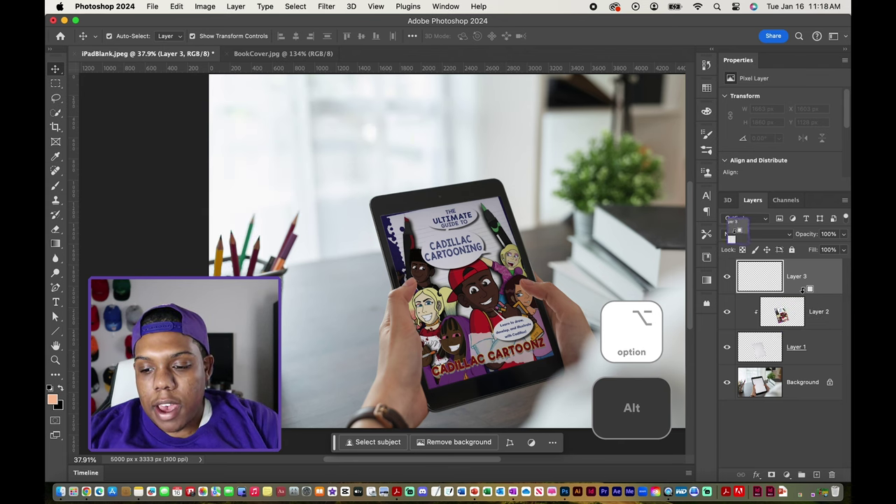
pyautogui.keyDown('alt'); pyautogui.click(802, 289); pyautogui.keyUp('alt')
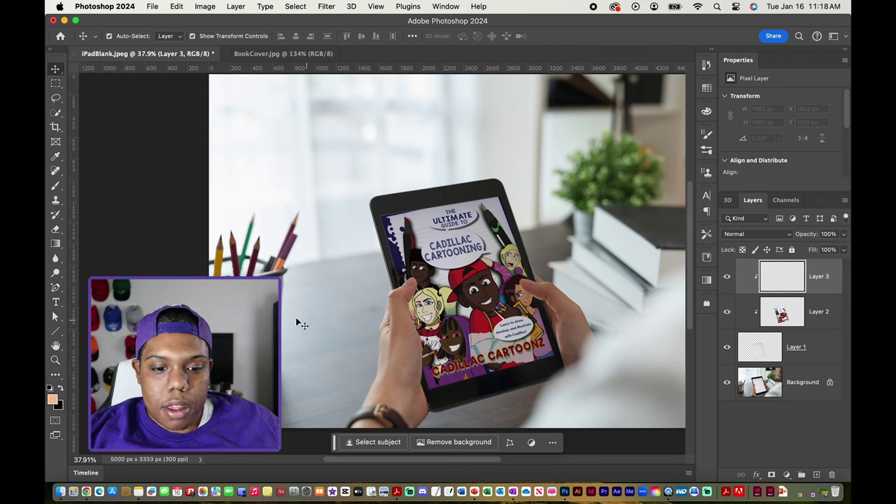
# Step: Draw a black-to-transparent gradient on Layer 3 from the cover's lower left toward its upper right
pyautogui.click(56, 244)
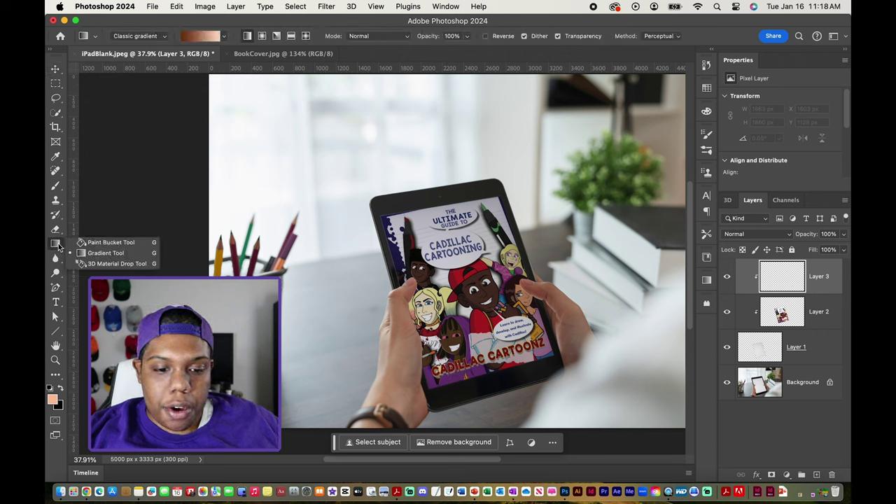
pyautogui.click(102, 253)
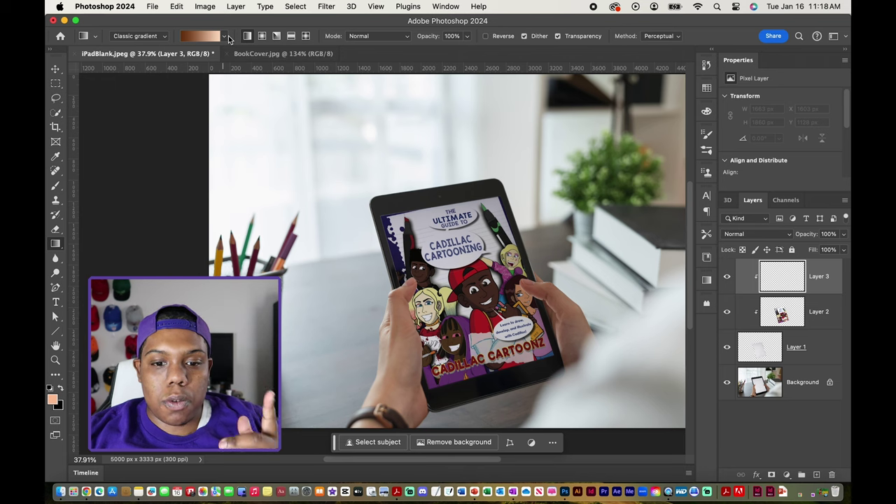
pyautogui.click(224, 37)
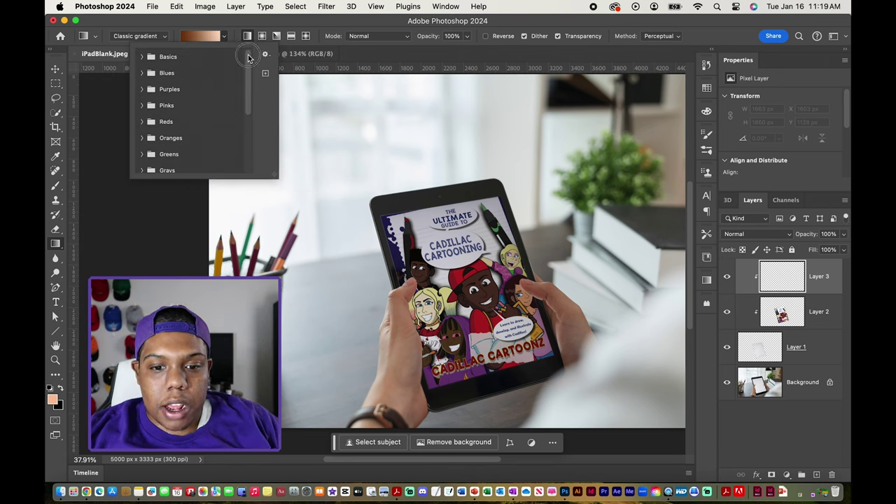
pyautogui.moveTo(248, 56); pyautogui.dragTo(249, 124)
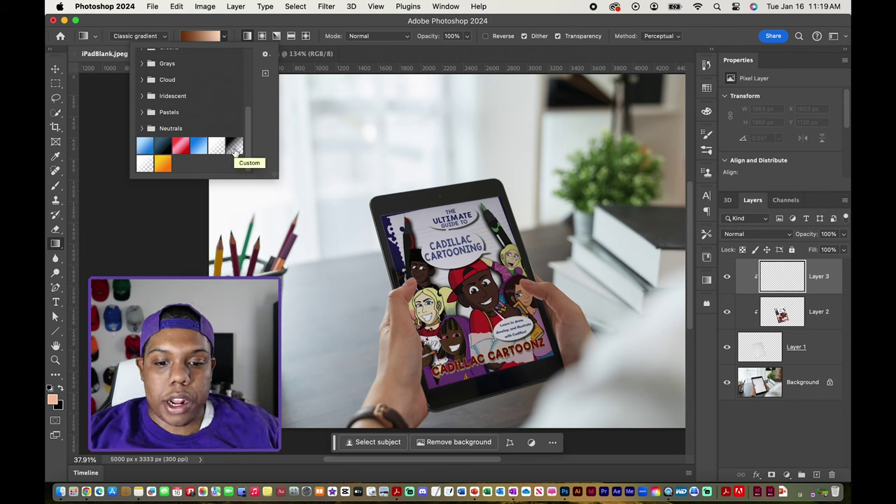
pyautogui.click(235, 149)
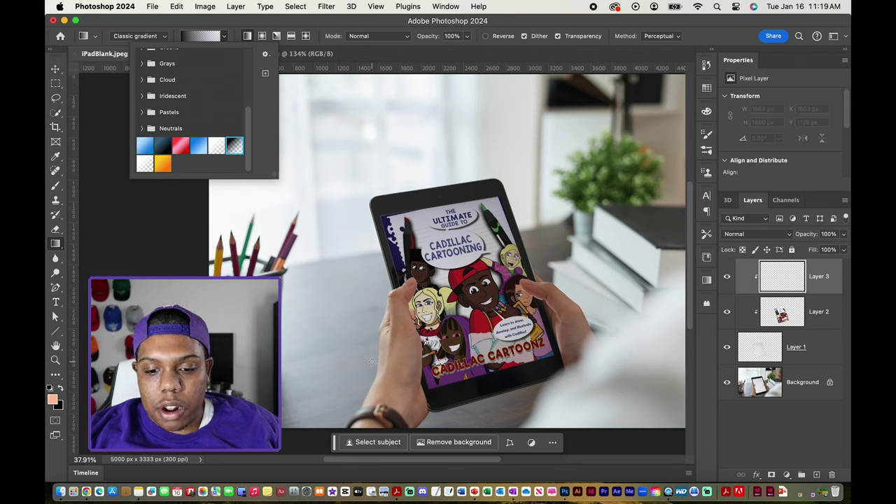
pyautogui.moveTo(368, 363)
pyautogui.mouseDown()
pyautogui.moveTo(495, 279)
pyautogui.moveTo(576, 205)
pyautogui.mouseUp()
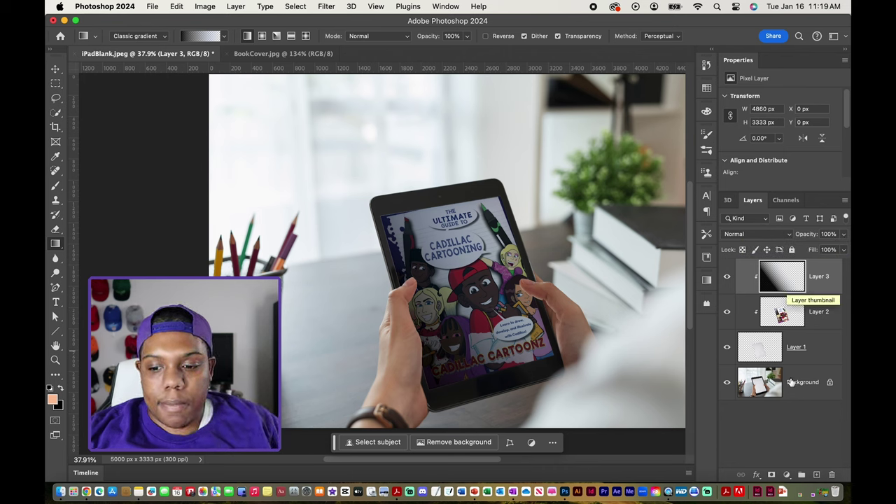
# Step: Preview the blend modes on the gradient layer and set it to Multiply
pyautogui.click(733, 235)
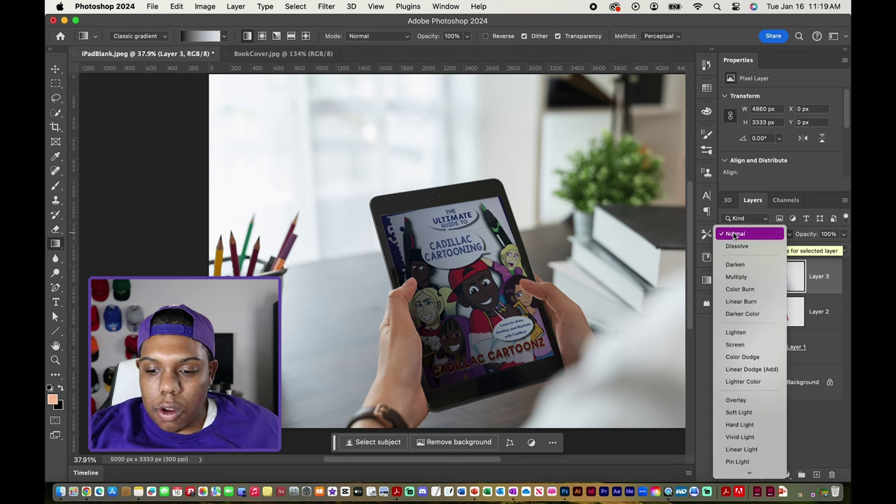
pyautogui.press('Down')
pyautogui.press('Down')
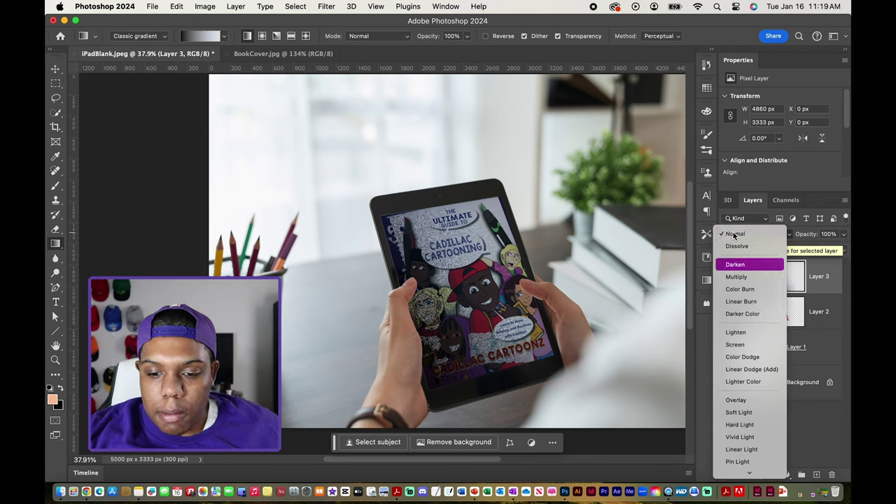
pyautogui.press('Down')
pyautogui.press('Down')
pyautogui.press('Down')
pyautogui.press('Down')
pyautogui.press('Down')
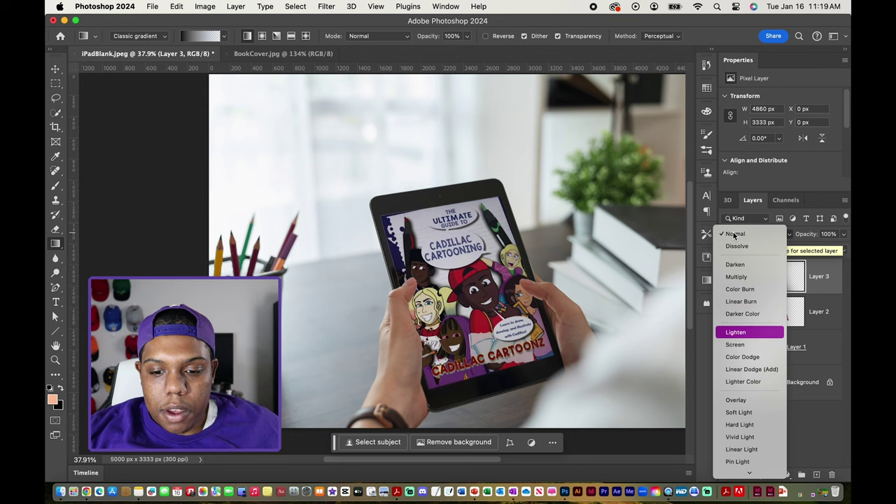
pyautogui.press('Down')
pyautogui.press('Down')
pyautogui.press('Down')
pyautogui.press('Down')
pyautogui.press('Down')
pyautogui.press('Down')
pyautogui.press('Down')
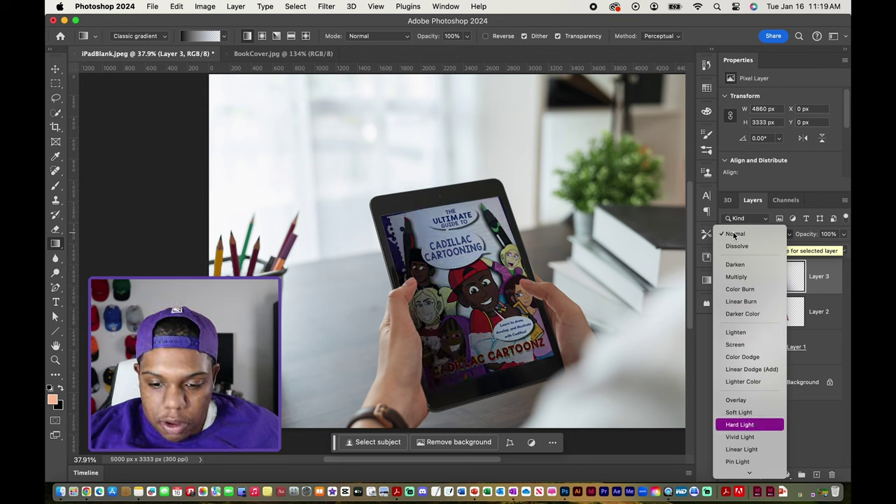
pyautogui.press('Down')
pyautogui.press('Down')
pyautogui.press('Down')
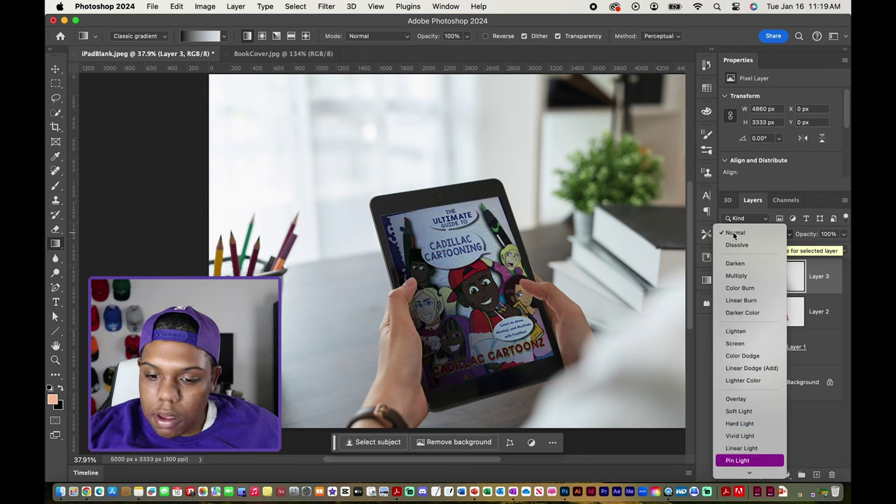
pyautogui.press('Down')
pyautogui.press('Down')
pyautogui.press('Down')
pyautogui.press('Down')
pyautogui.press('Down')
pyautogui.press('Down')
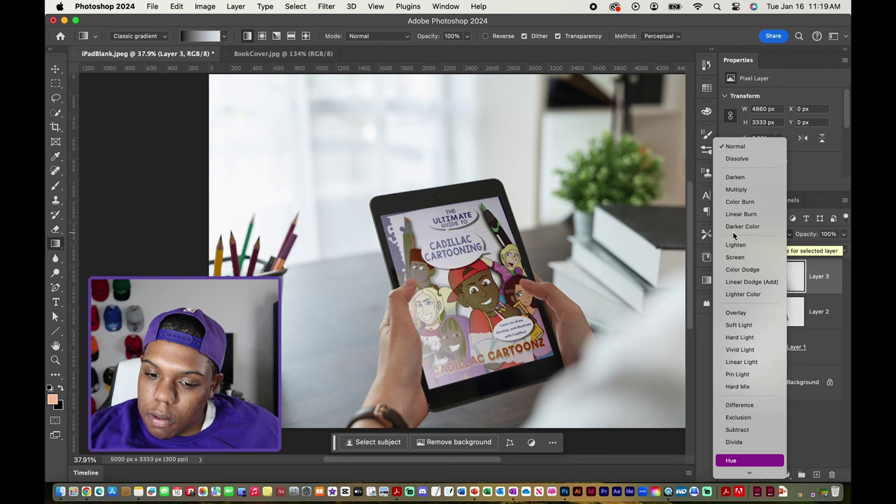
pyautogui.press('Up')
pyautogui.press('Down')
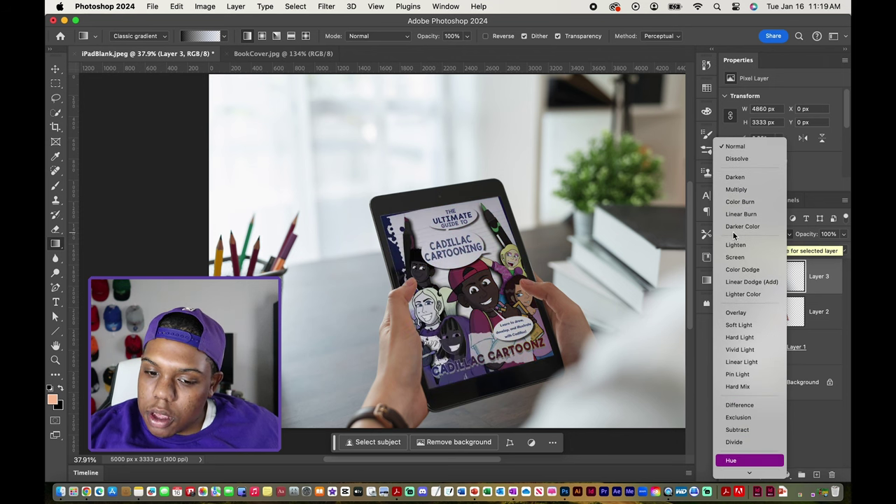
pyautogui.press('Down')
pyautogui.press('Down')
pyautogui.press('Down')
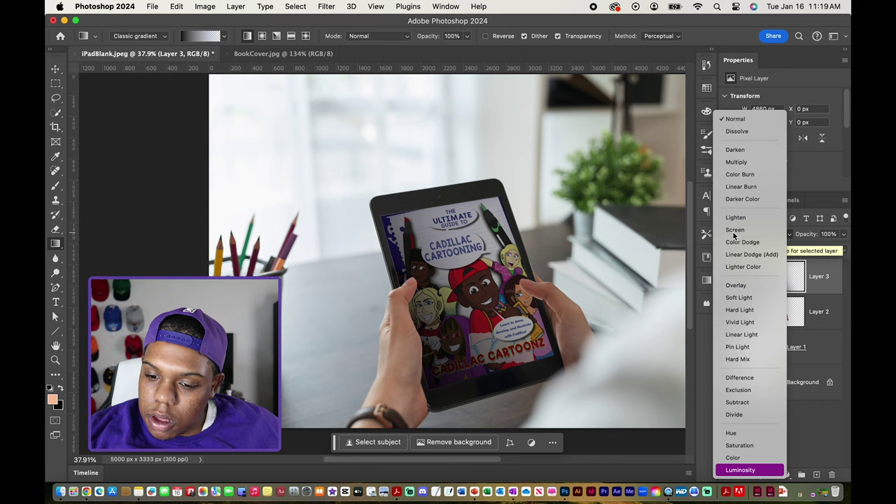
pyautogui.click(736, 162)
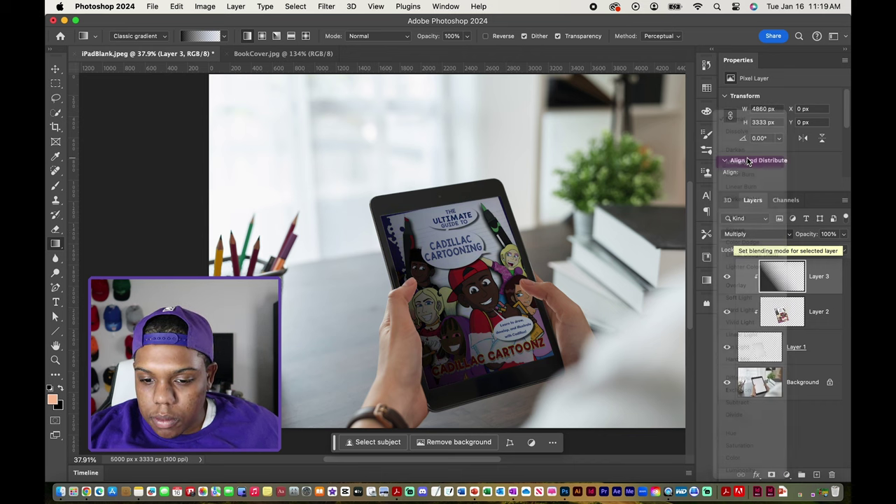
# Step: Keep Multiply and lower the gradient layer's opacity to 34%
pyautogui.click(783, 234)
pyautogui.click(776, 234)
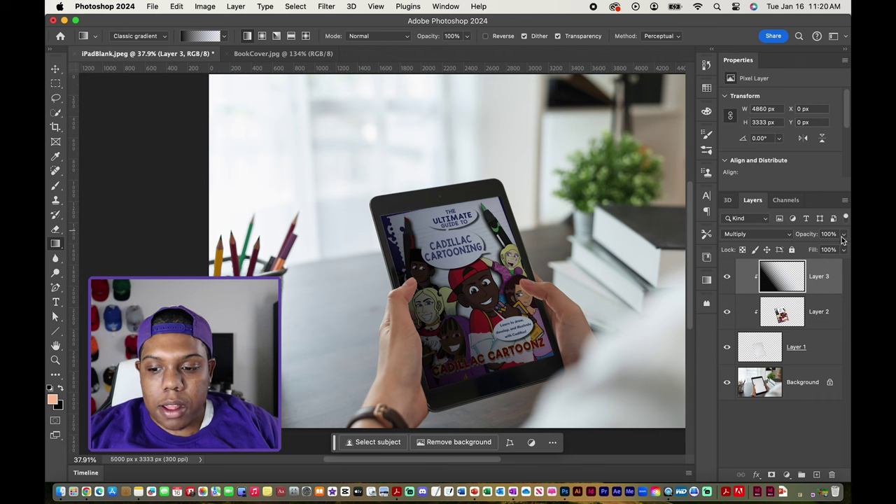
pyautogui.click(843, 234)
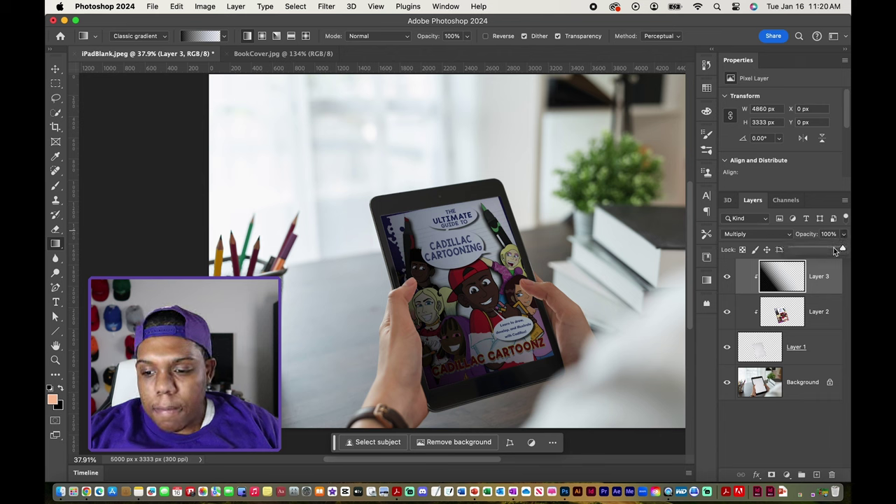
pyautogui.moveTo(837, 249); pyautogui.dragTo(809, 248)
pyautogui.hscroll(3, 554, 313)
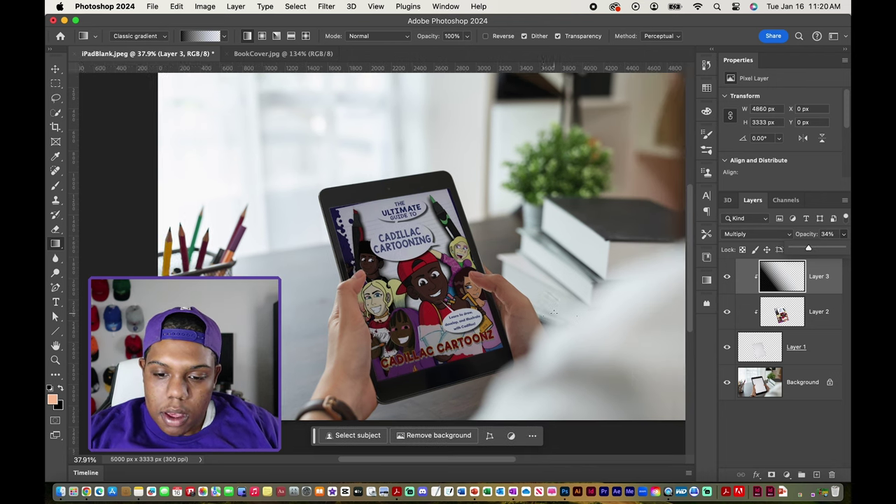
pyautogui.hscroll(2, 434, 245)
pyautogui.click(56, 67)
pyautogui.click(114, 120)
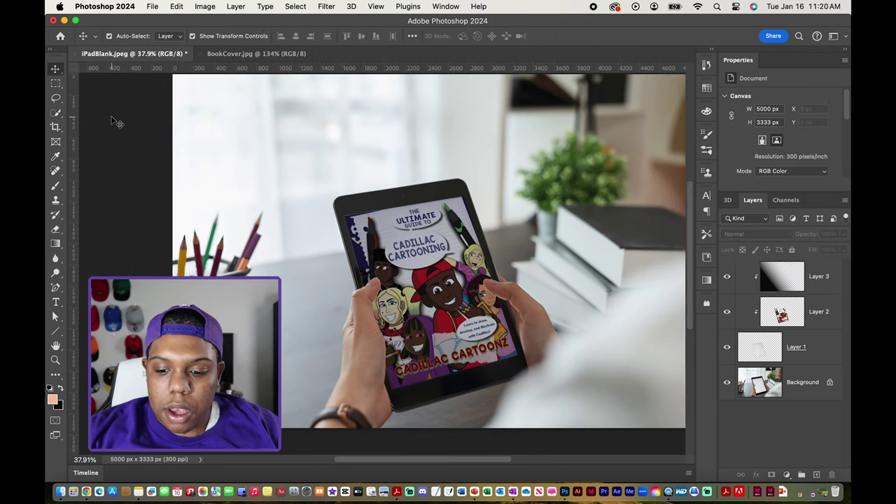
pyautogui.scroll(1, 110, 121)
pyautogui.scroll(1, 111, 119)
pyautogui.scroll(1, 111, 119)
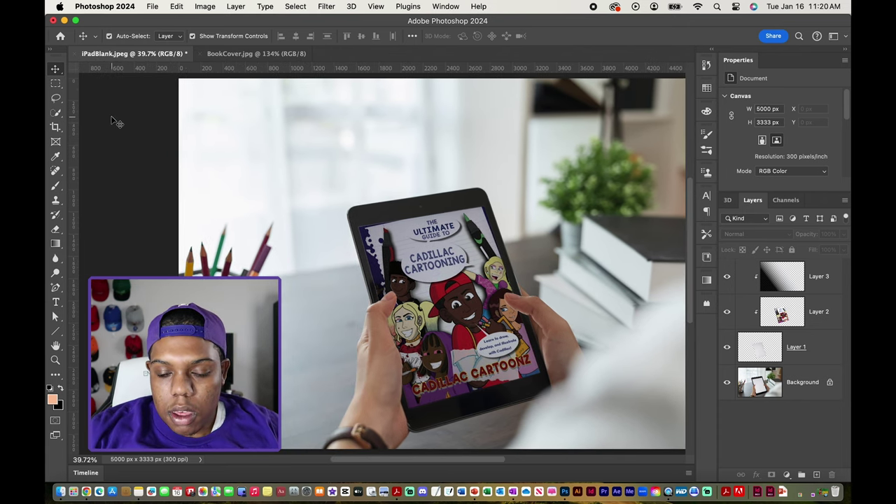
pyautogui.scroll(1, 111, 119)
pyautogui.scroll(-2, 490, 288)
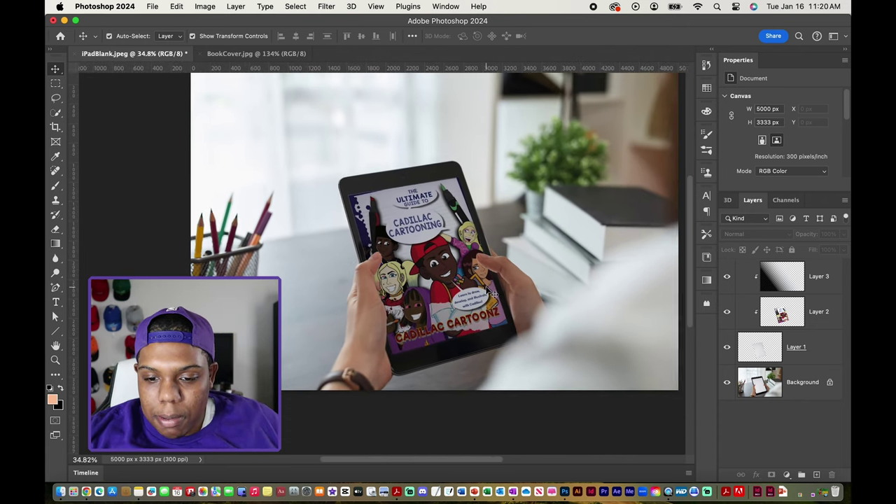
pyautogui.scroll(-1, 469, 293)
pyautogui.scroll(-1, 439, 296)
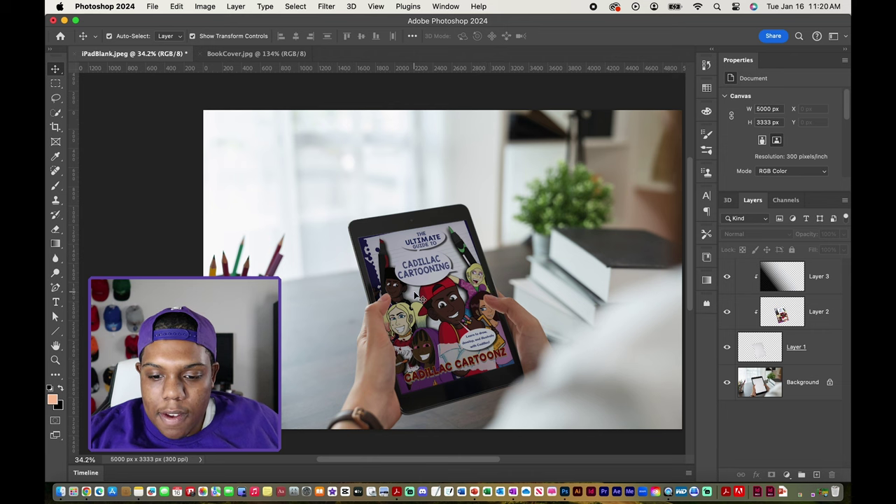
pyautogui.hscroll(-2, 422, 299)
pyautogui.scroll(1, 415, 295)
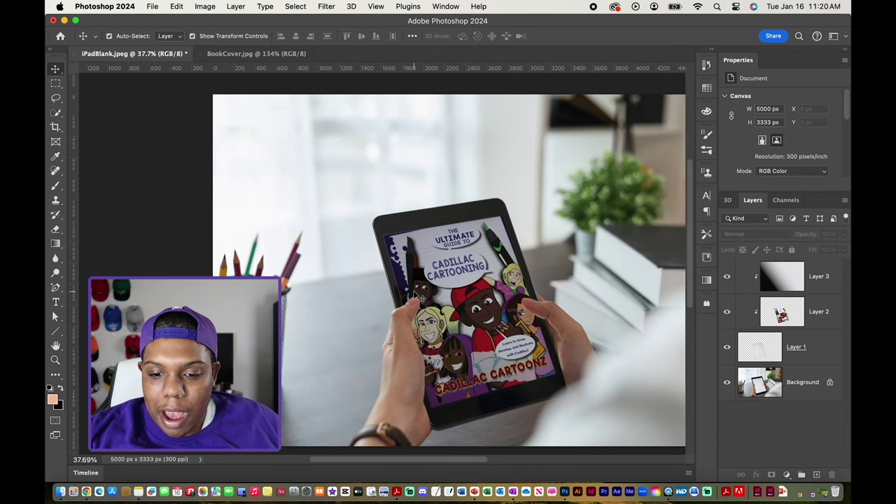
pyautogui.scroll(1, 424, 300)
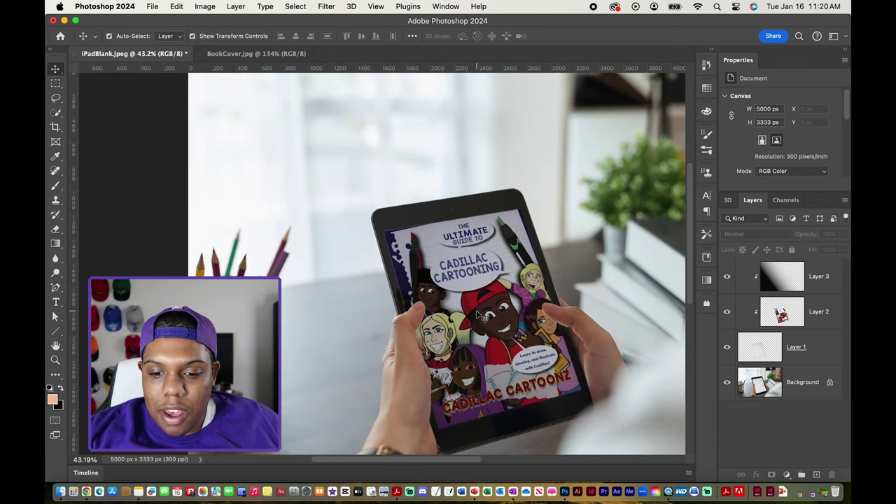
pyautogui.scroll(-3, 483, 315)
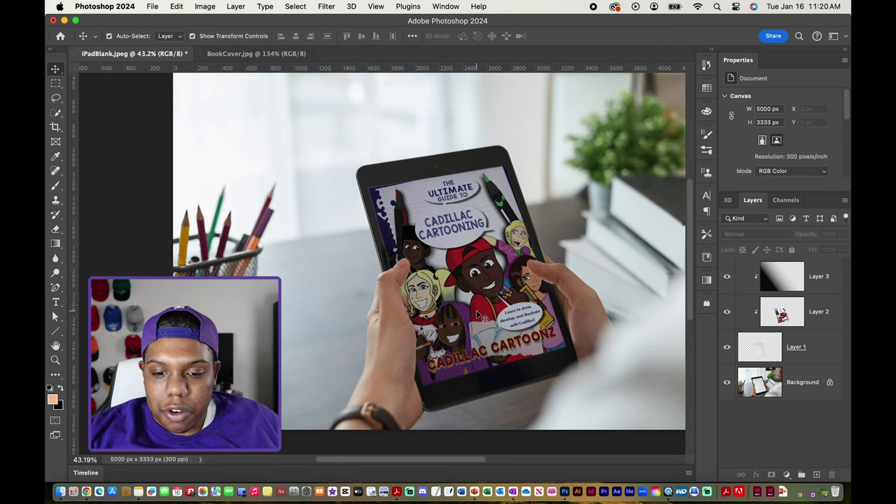